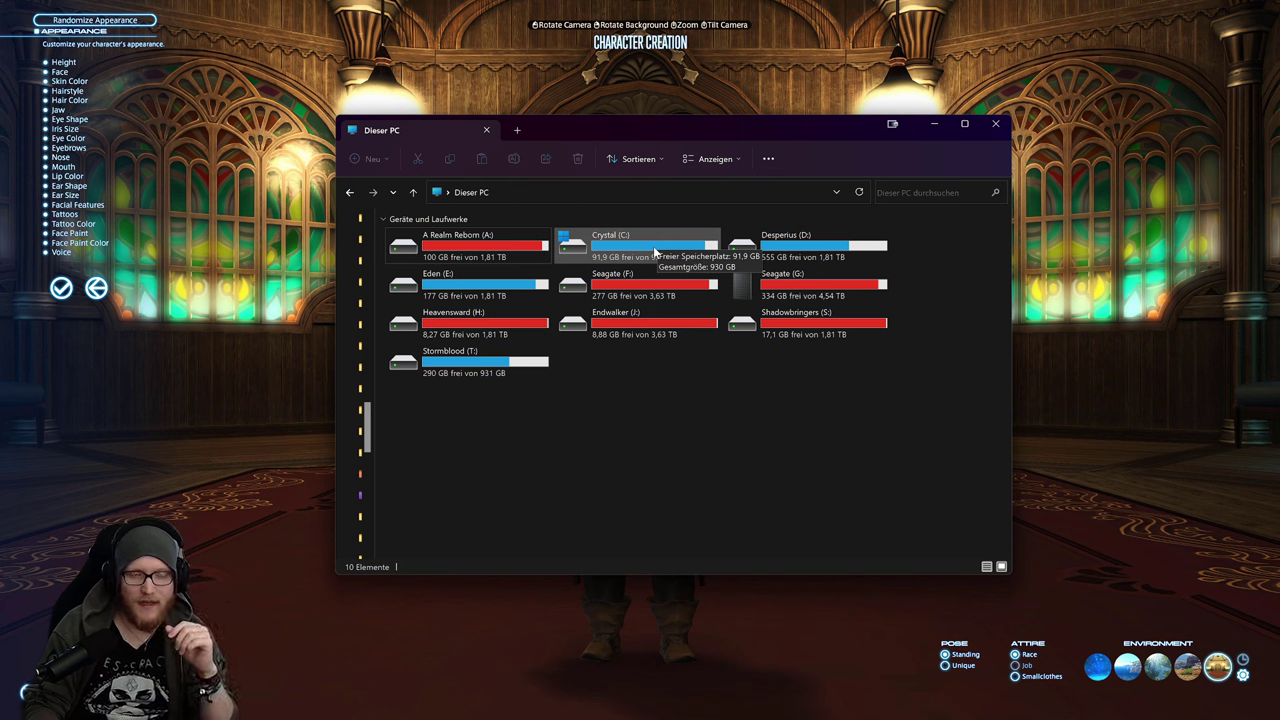
Step: Navigate C: > Benutzer > user folder > Dokumente > My Games > FINAL FANTASY XIV - A Realm Reborn
double_click(655, 250)
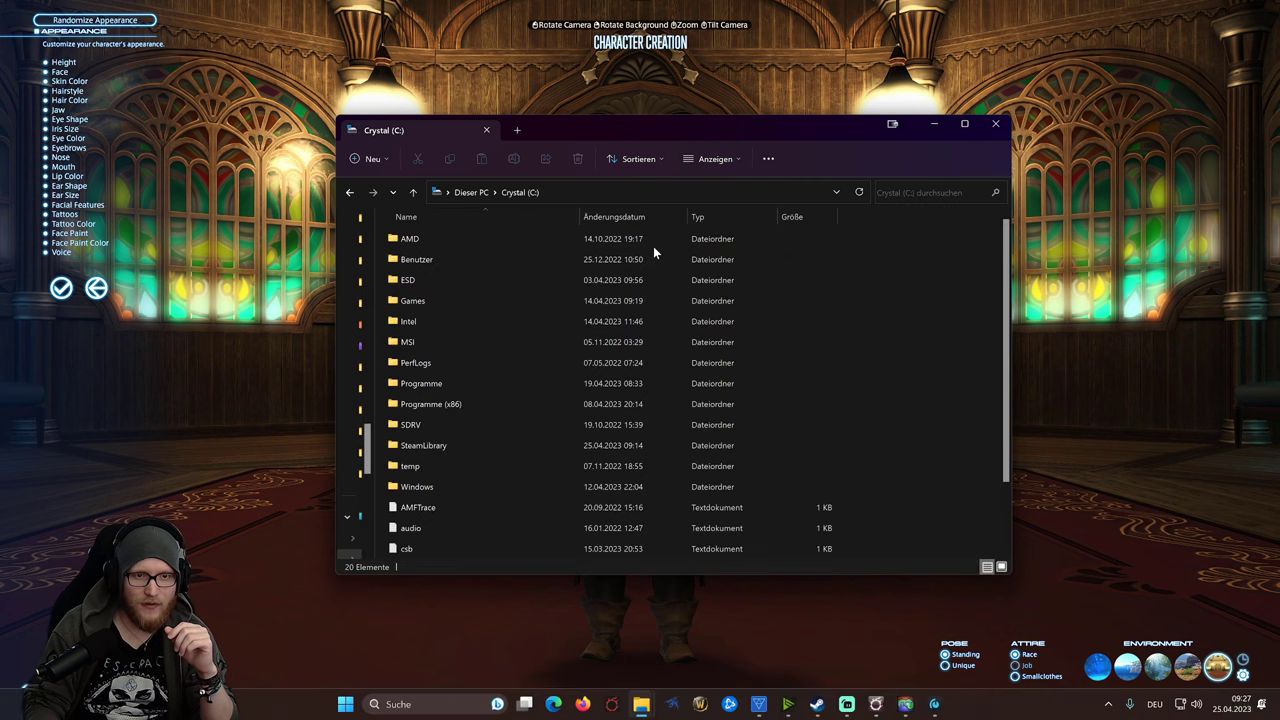
double_click(476, 265)
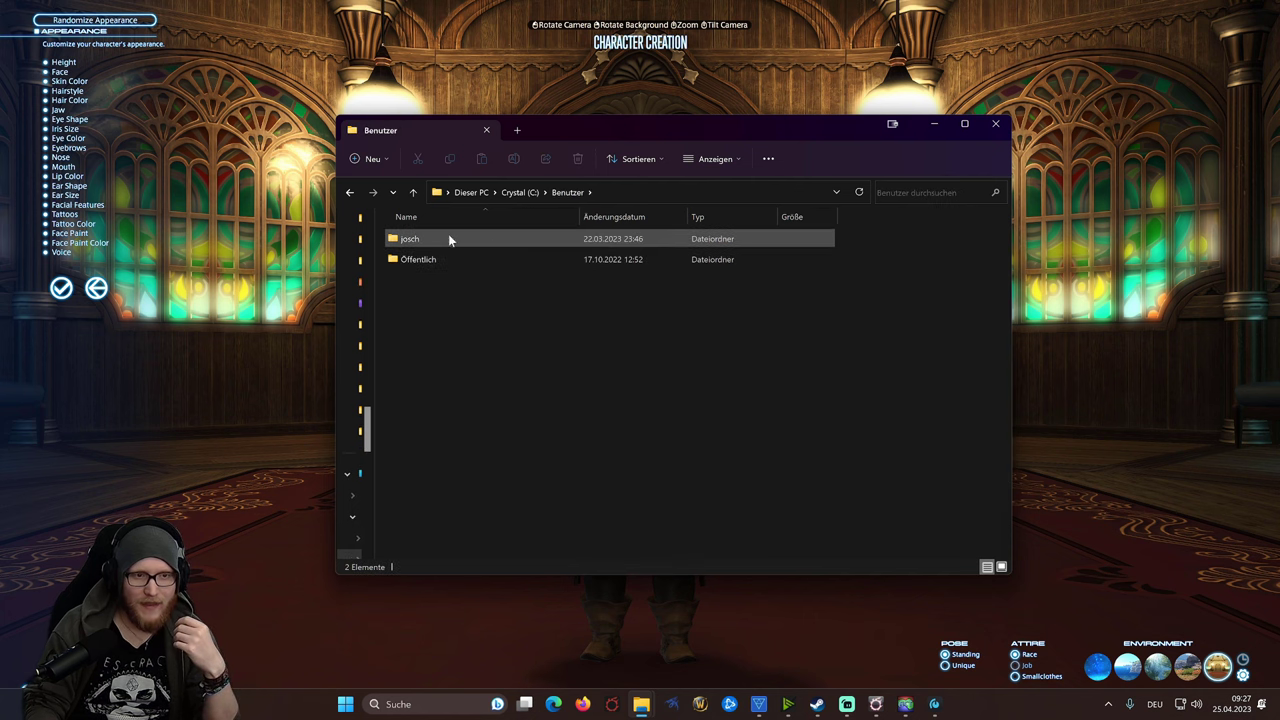
double_click(449, 240)
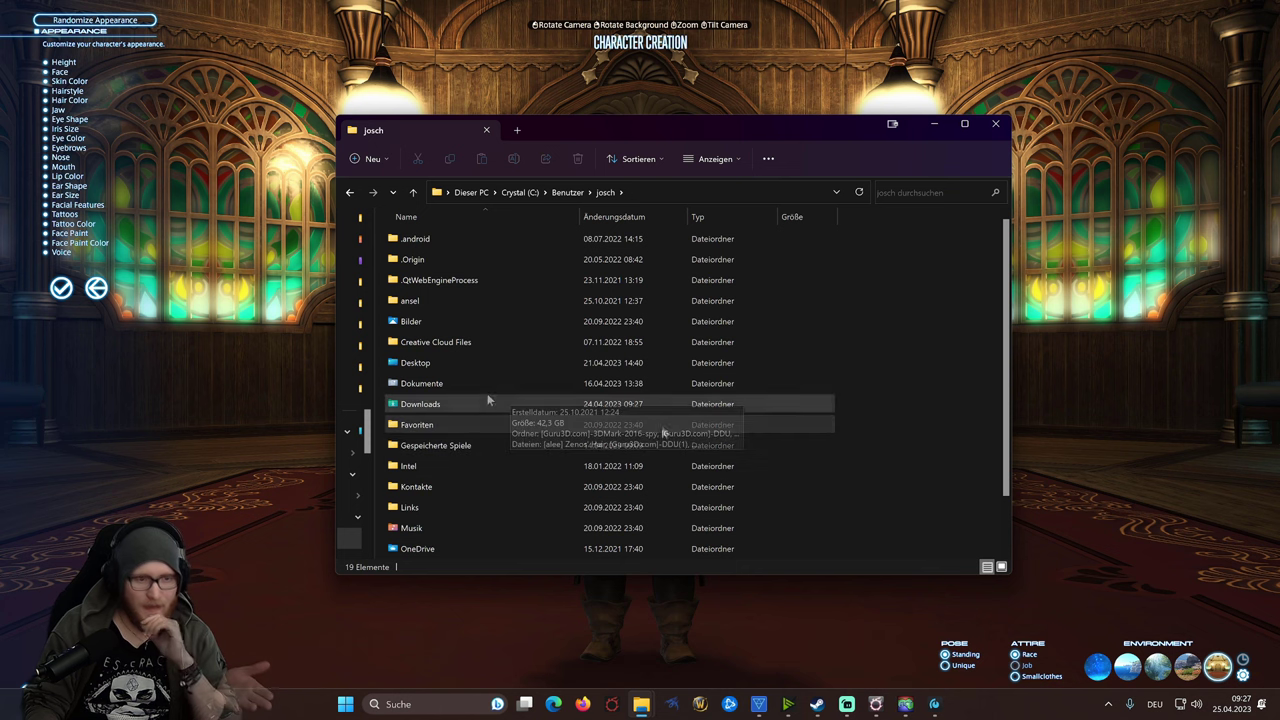
double_click(485, 388)
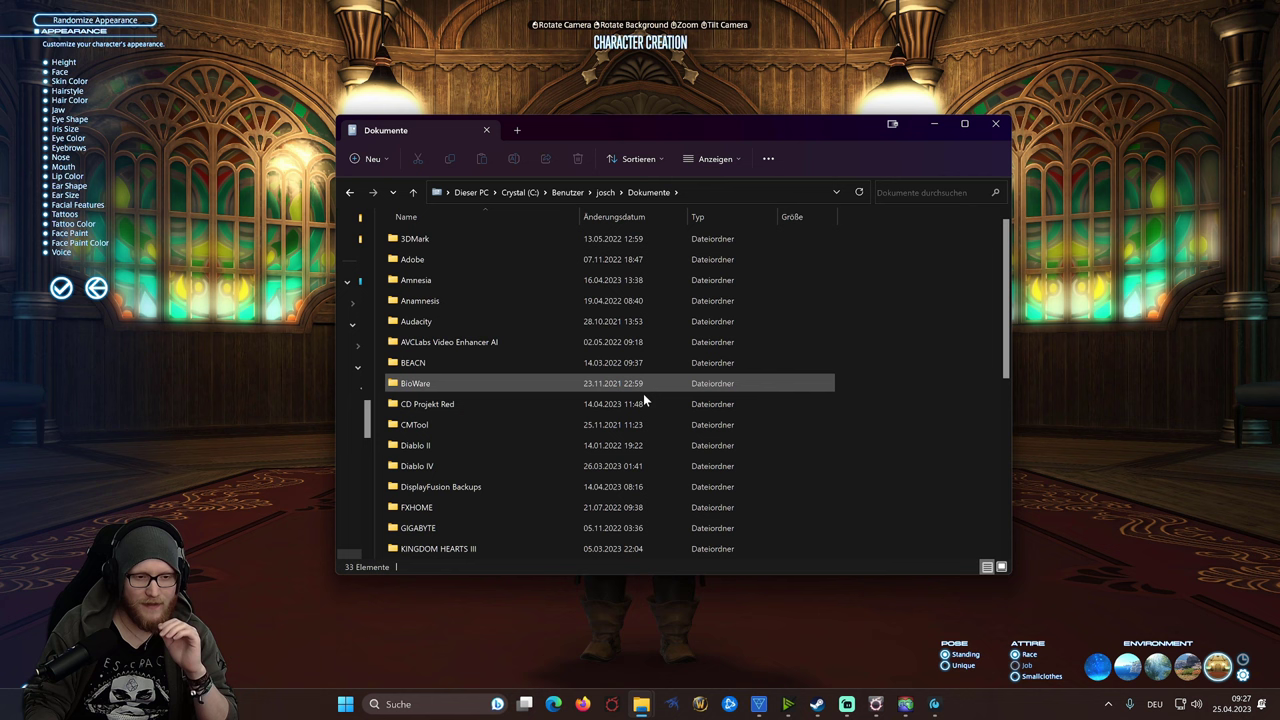
scroll(645, 412, down, 1)
scroll(645, 412, up, 1)
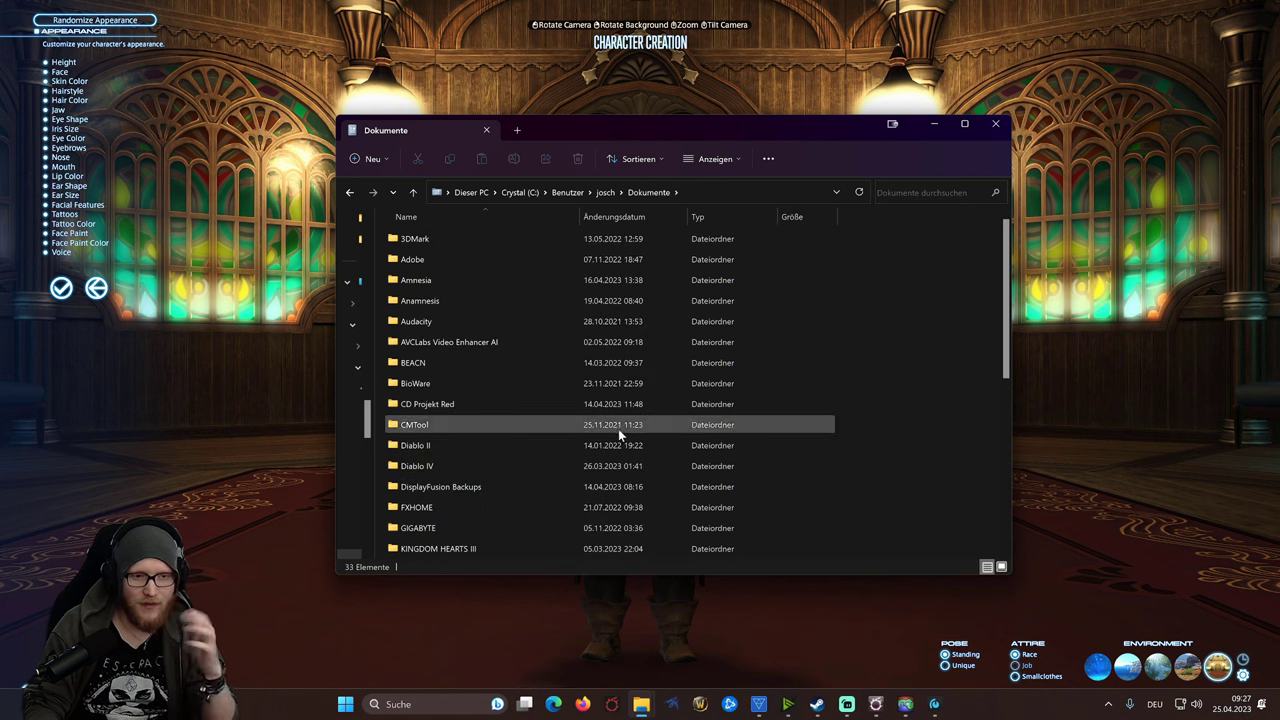
scroll(590, 455, down, 1)
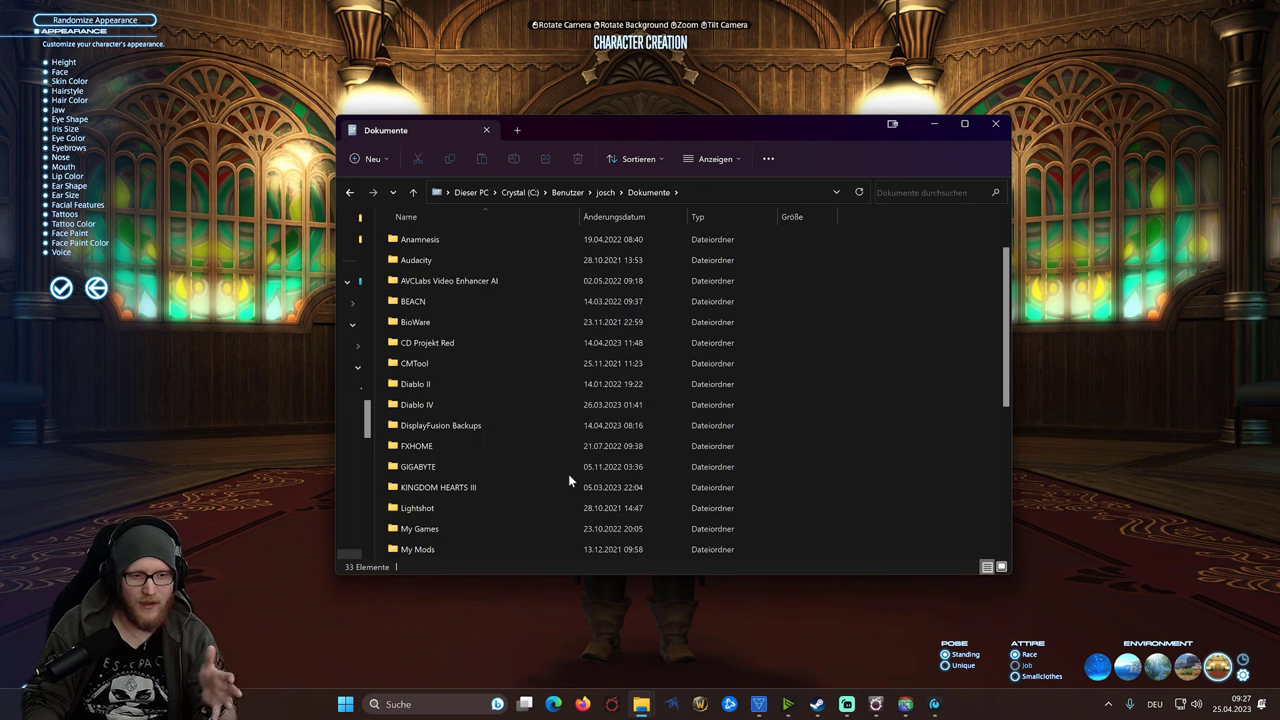
scroll(568, 474, down, 1)
double_click(489, 467)
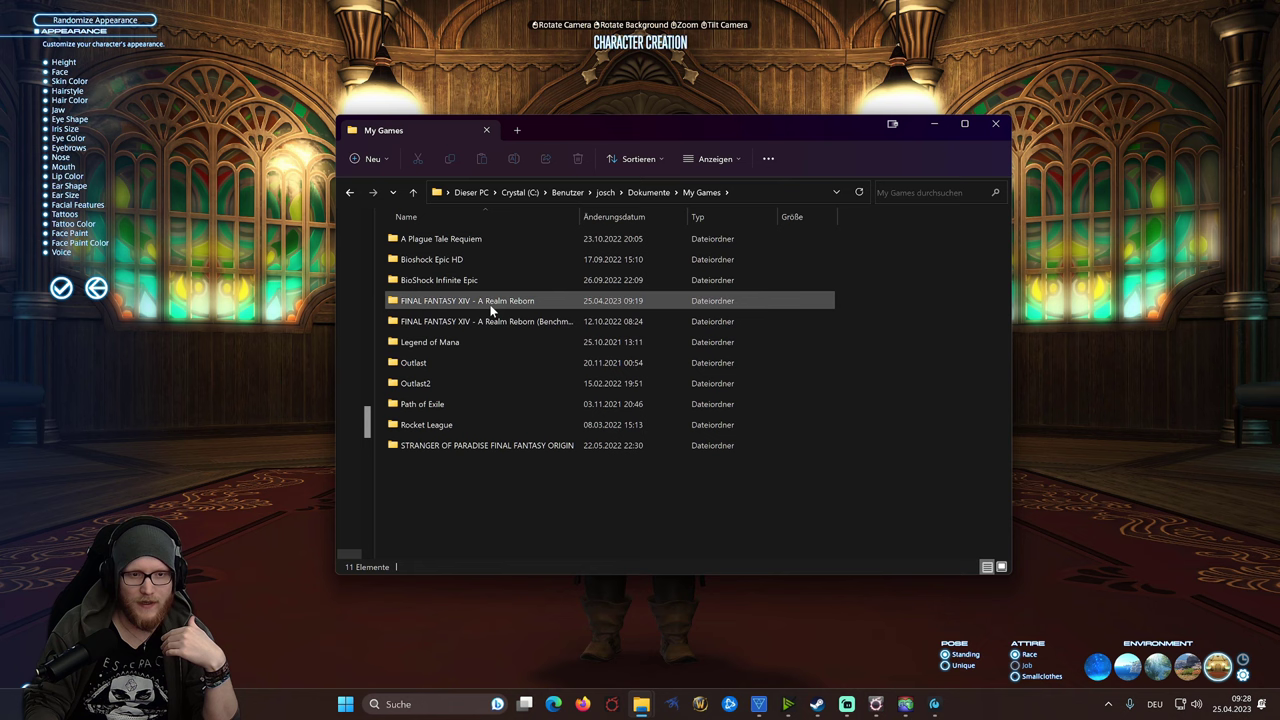
double_click(489, 304)
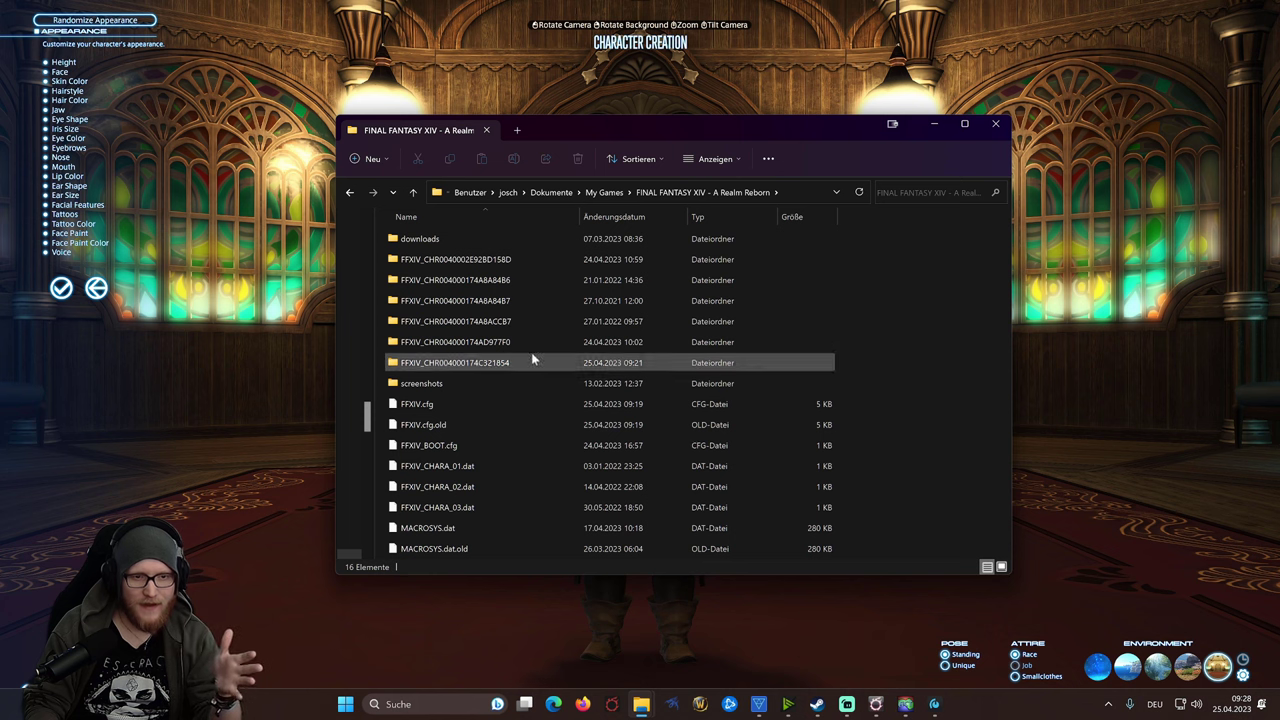
click(494, 300)
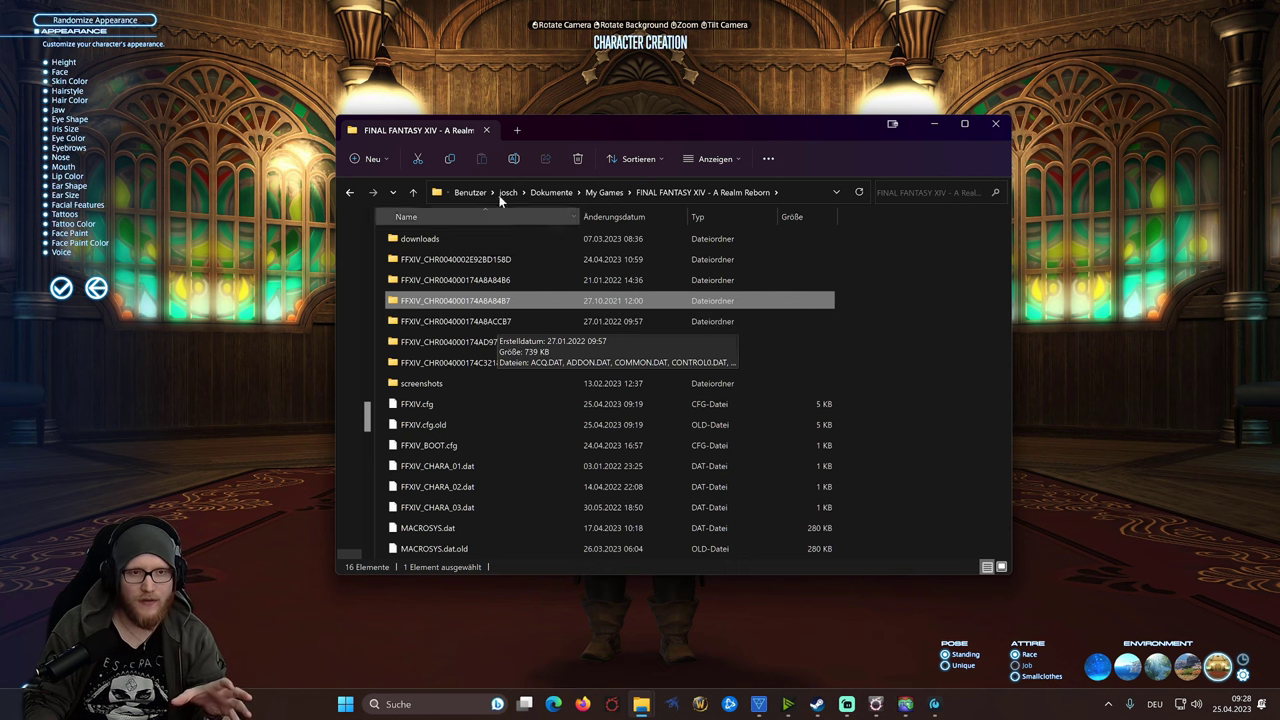
drag(547, 141, 448, 120)
click(345, 248)
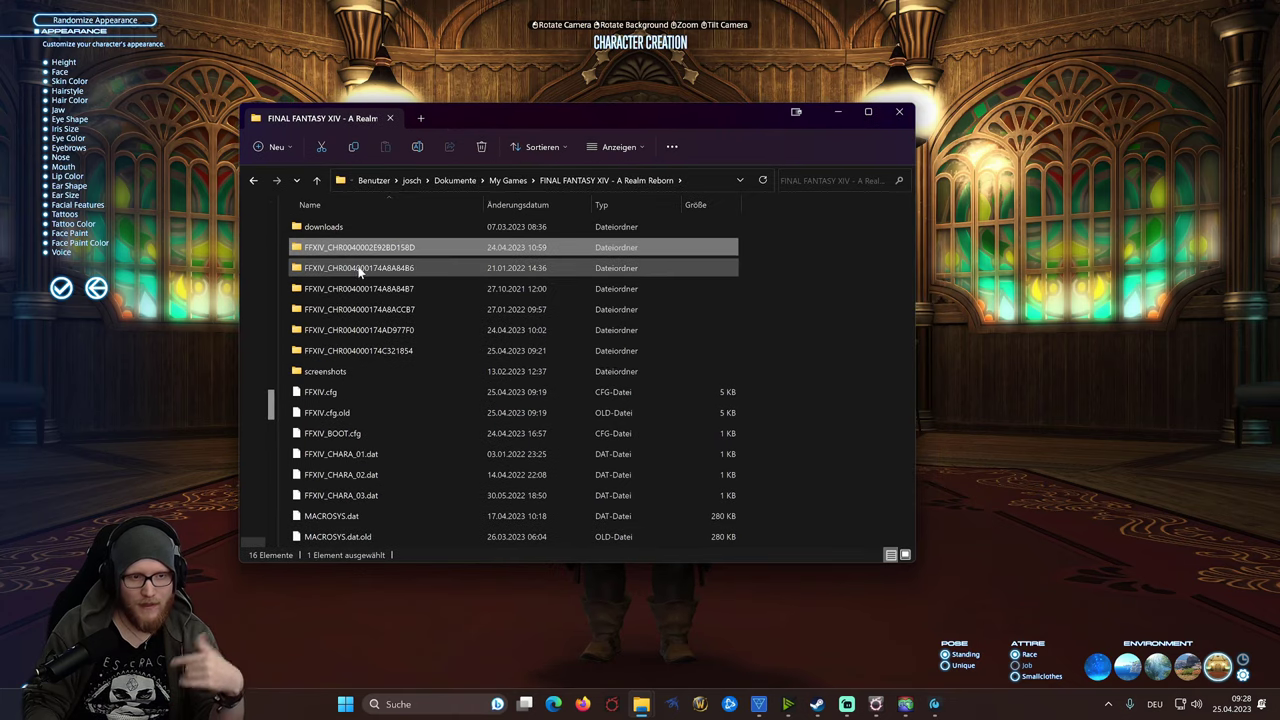
click(383, 352)
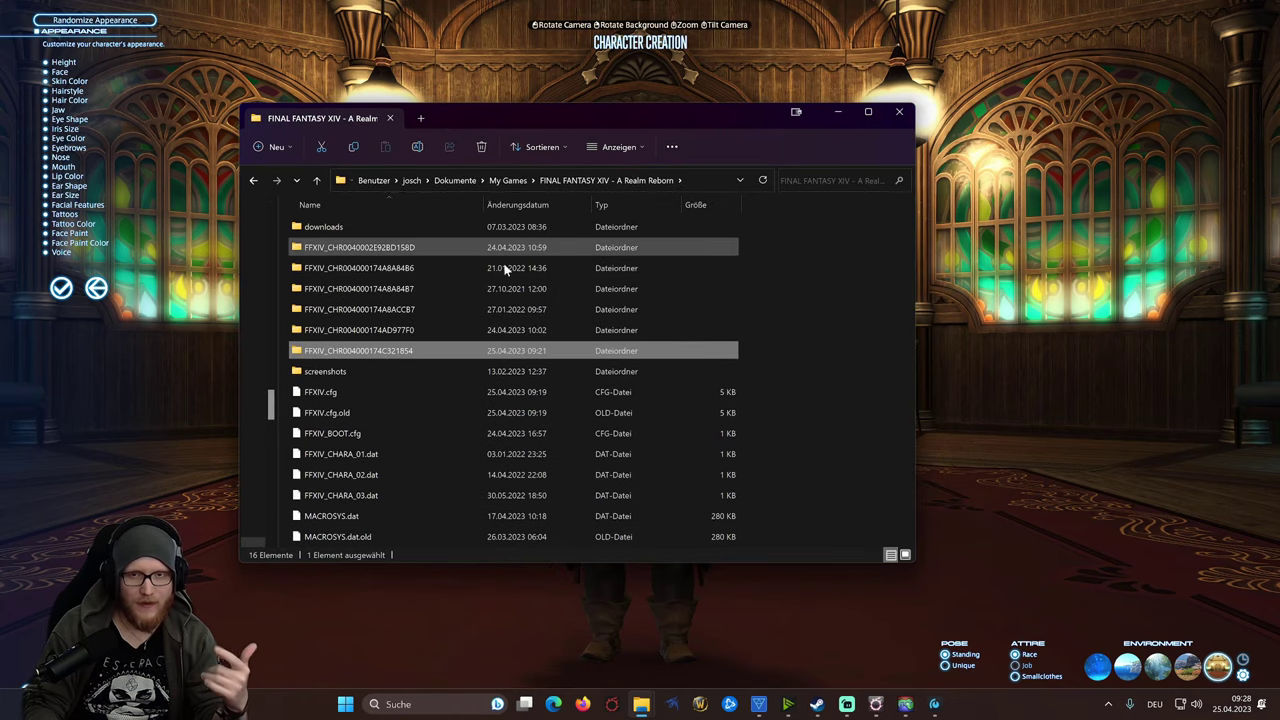
Step: Finish the appearance without saving it, accept the default nameday, guardian and class, and confirm Goblin
key(alt+Tab)
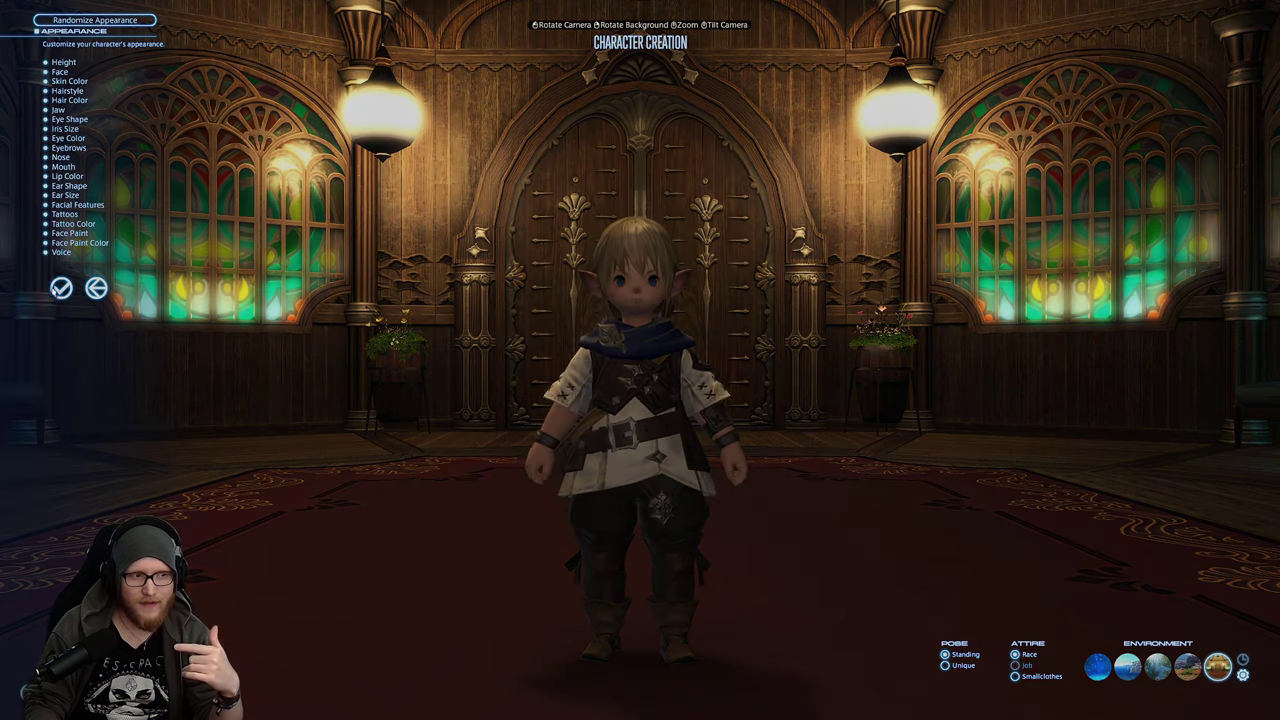
key(Escape)
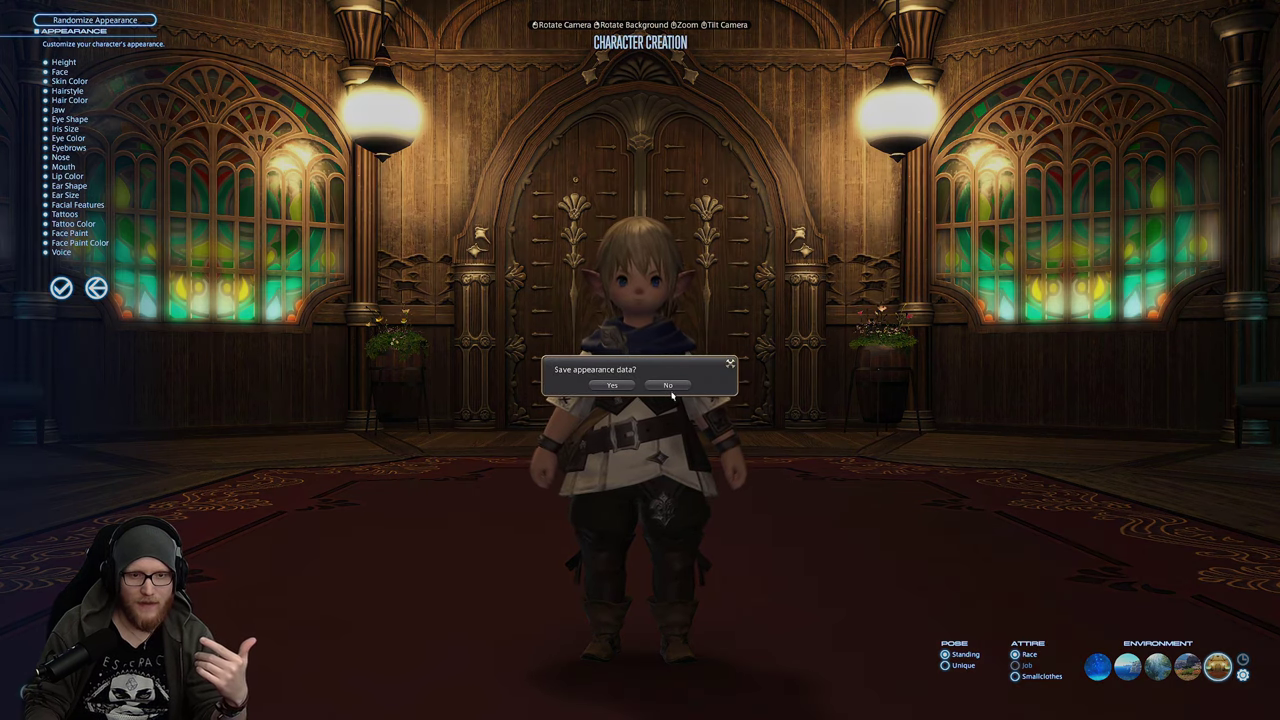
click(668, 386)
click(617, 413)
click(620, 420)
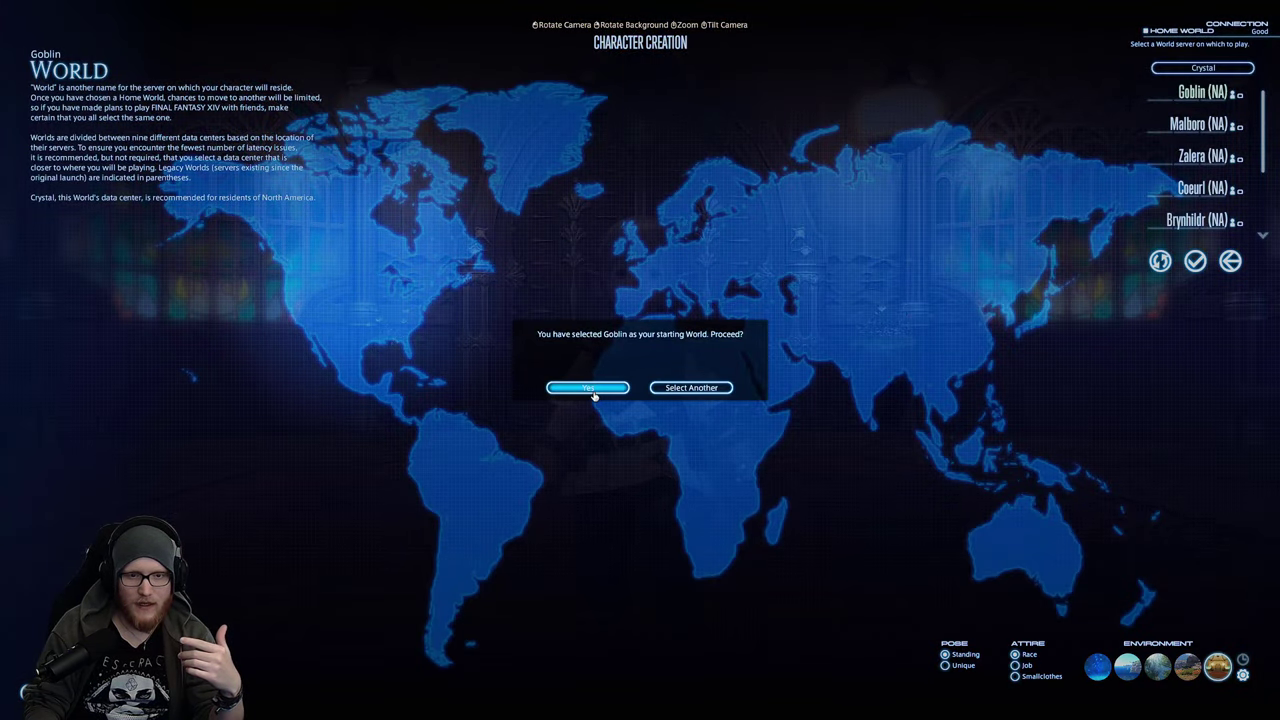
click(588, 388)
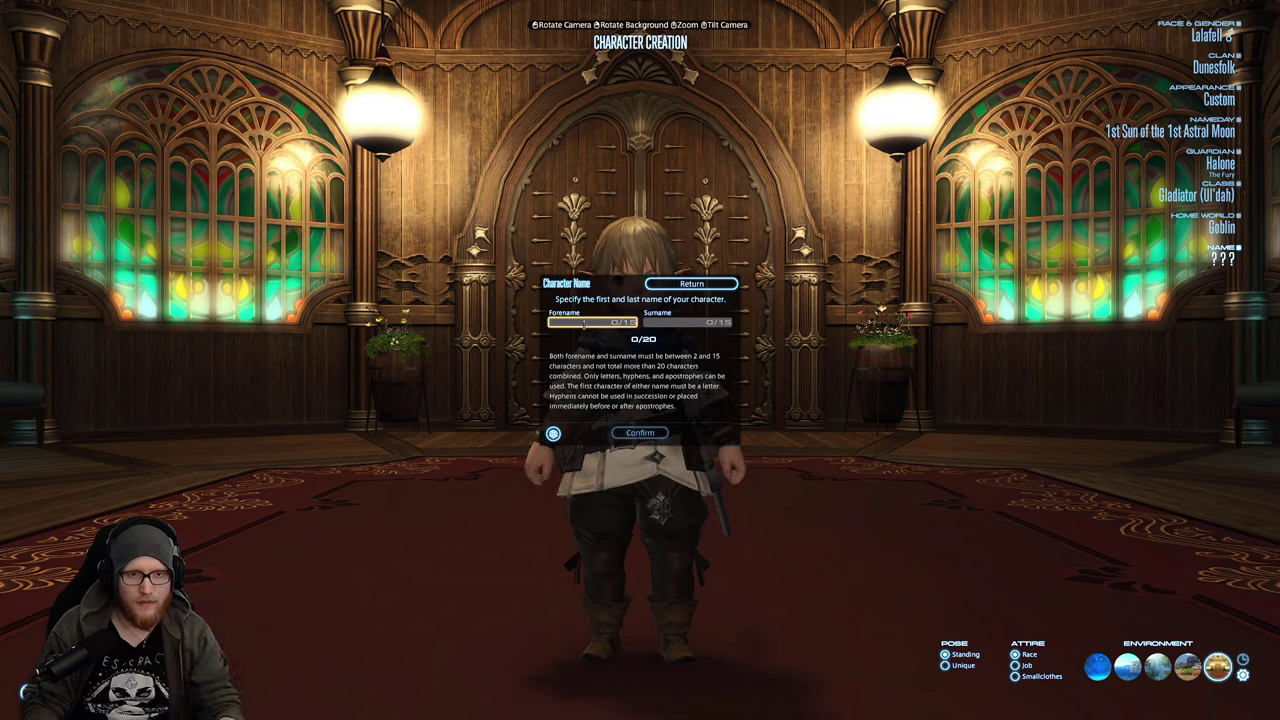
Step: Name the character 'Test File' and begin a new game
text(Test)
key(Tab)
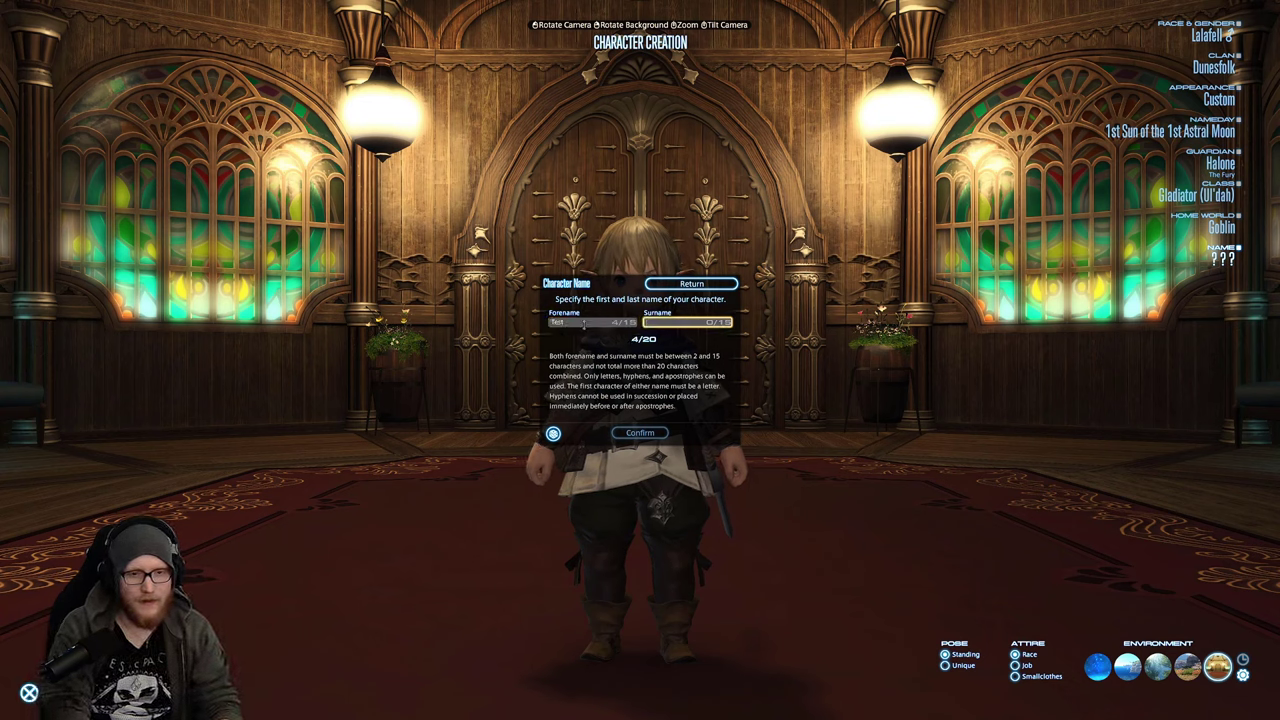
text(File)
click(622, 437)
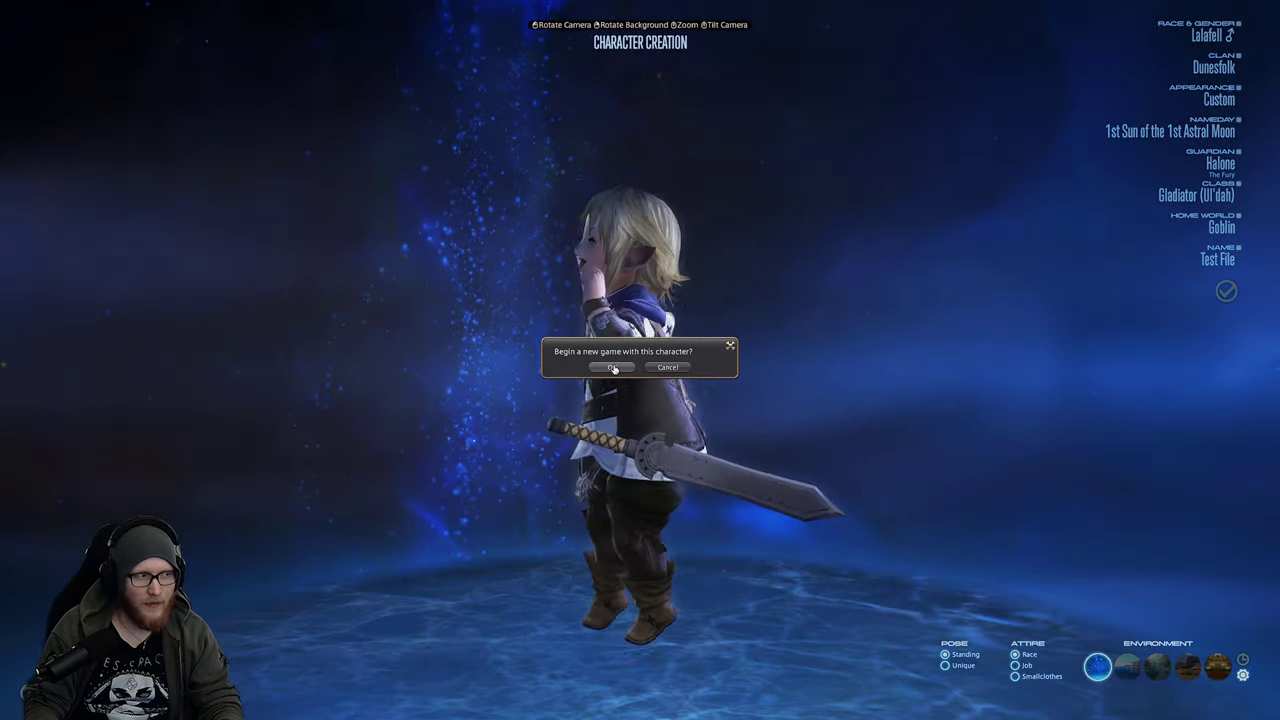
click(613, 368)
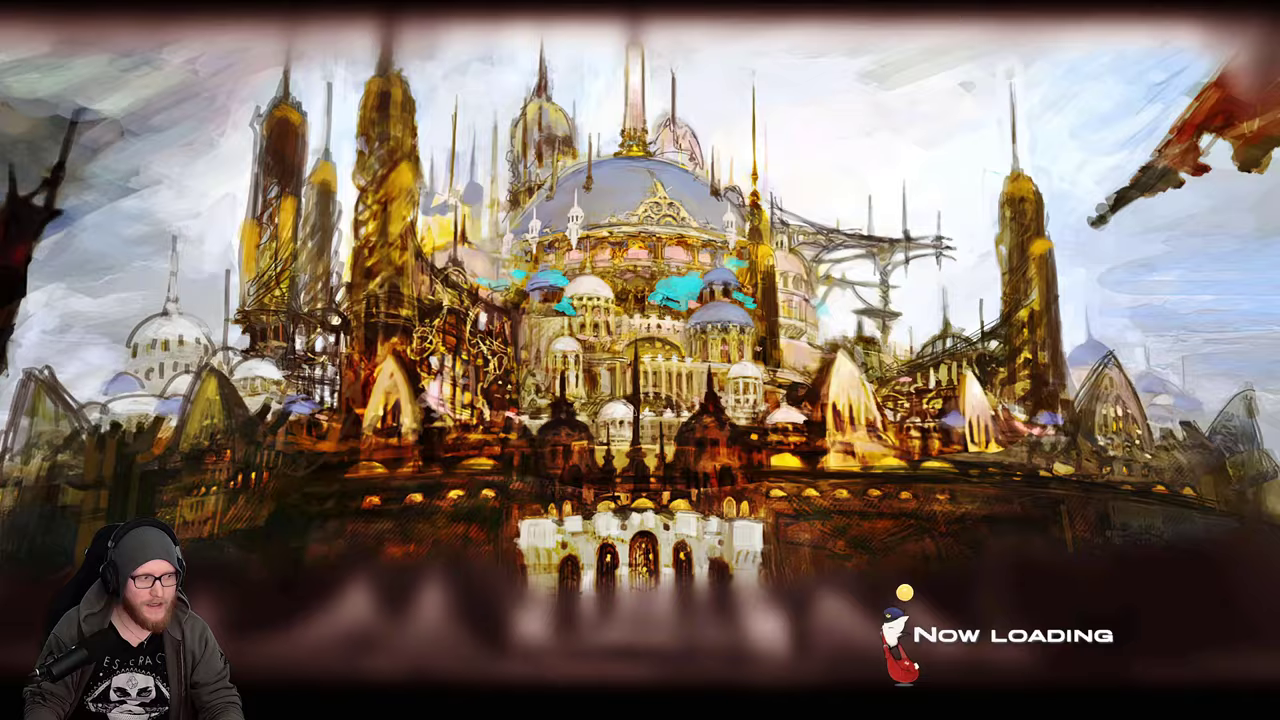
Step: Bring File Explorer forward, resize and reposition it, and select the new C322D91 character folder
key(alt+Tab)
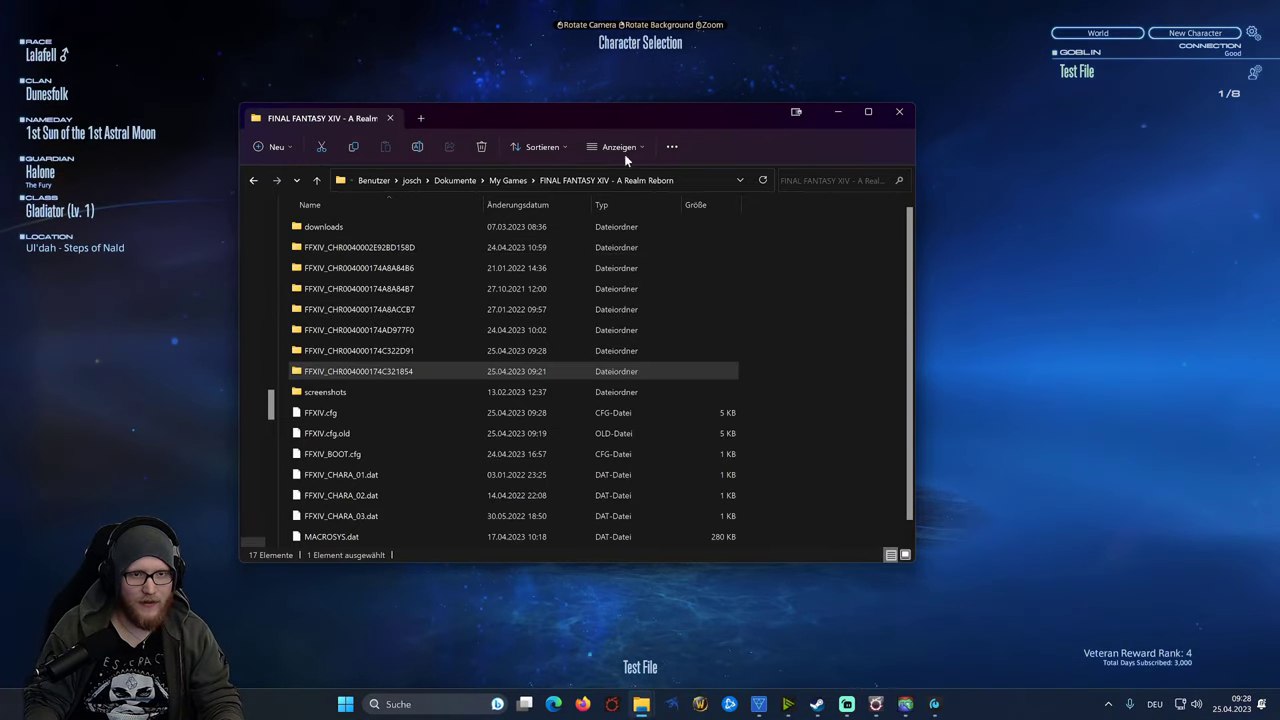
drag(519, 105, 1006, 128)
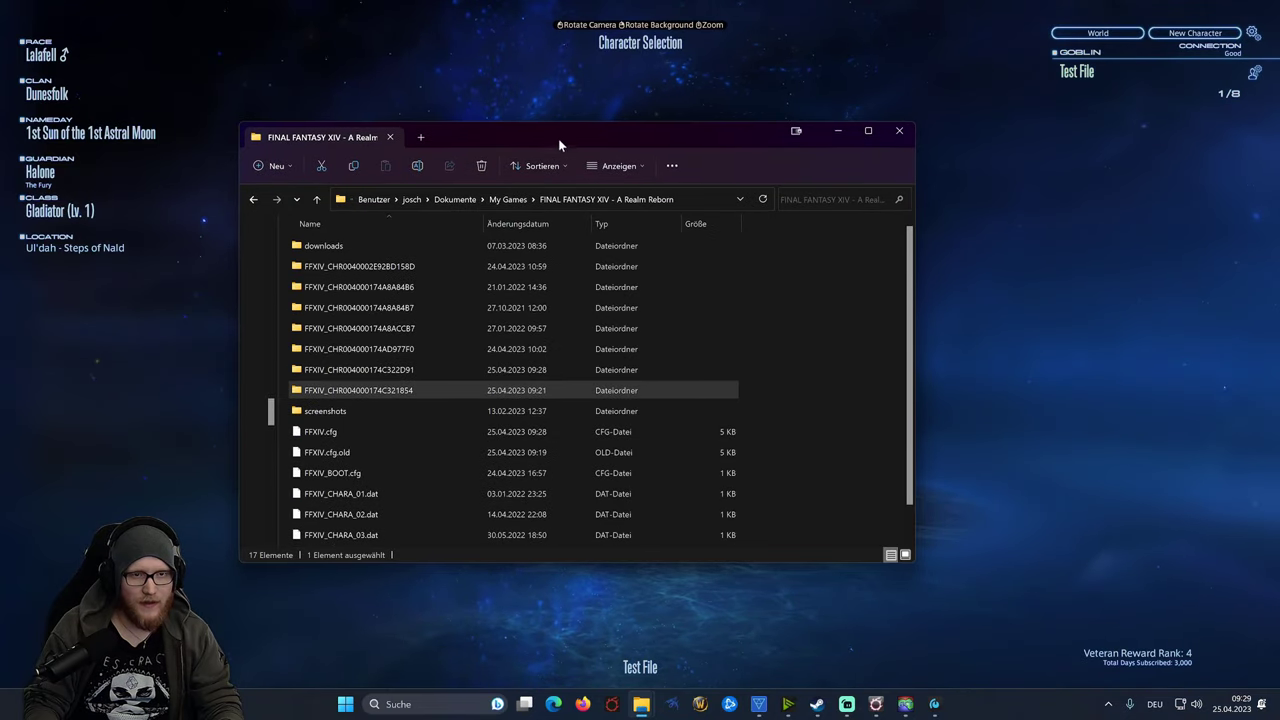
drag(558, 138, 671, 108)
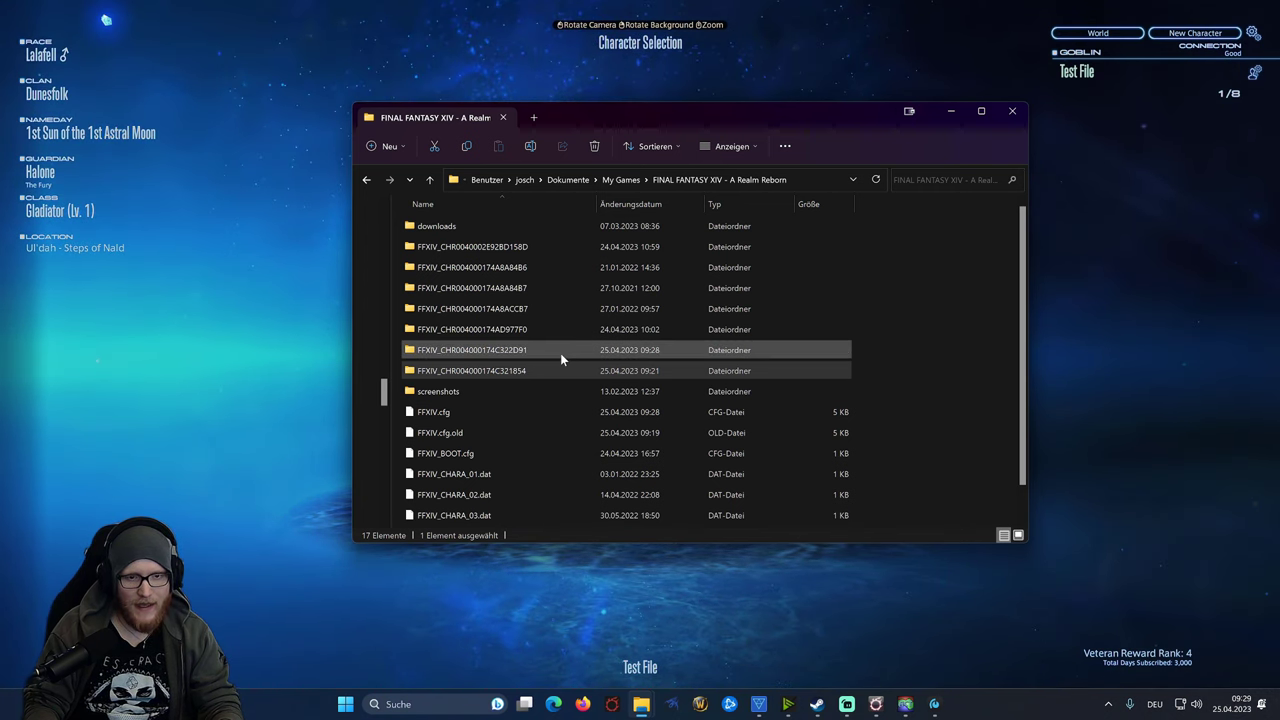
click(596, 351)
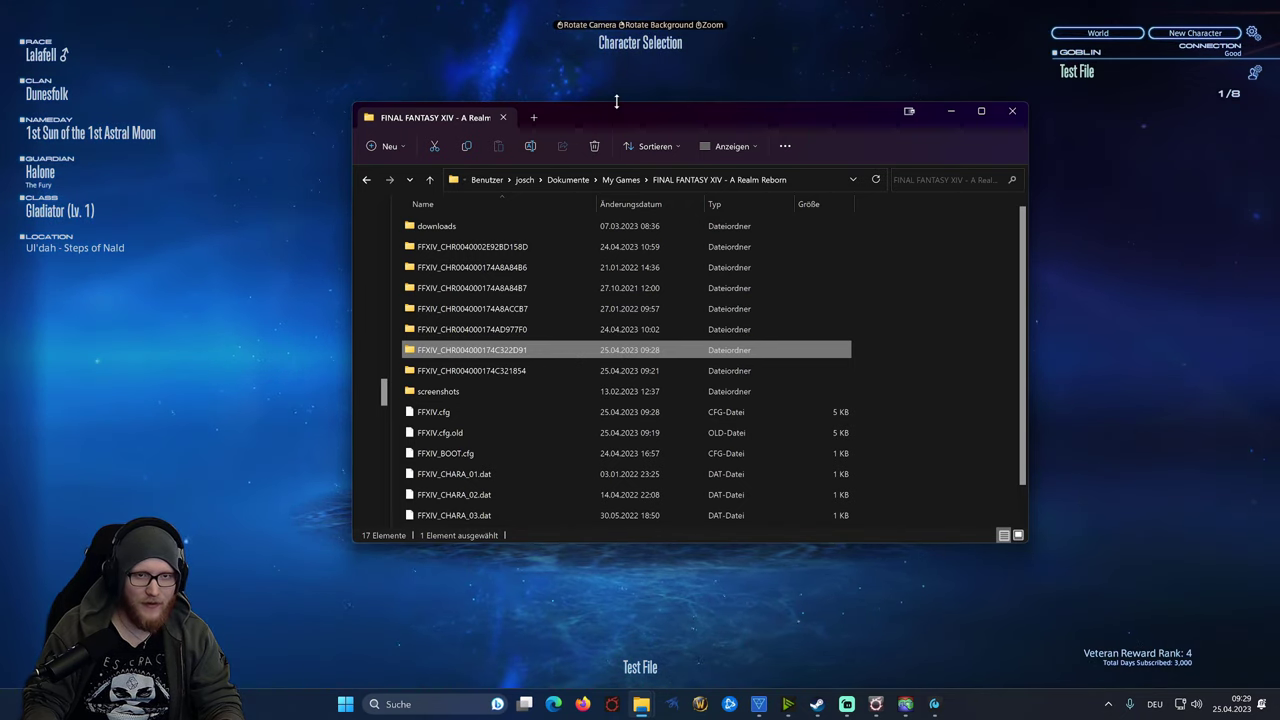
drag(616, 108, 600, 70)
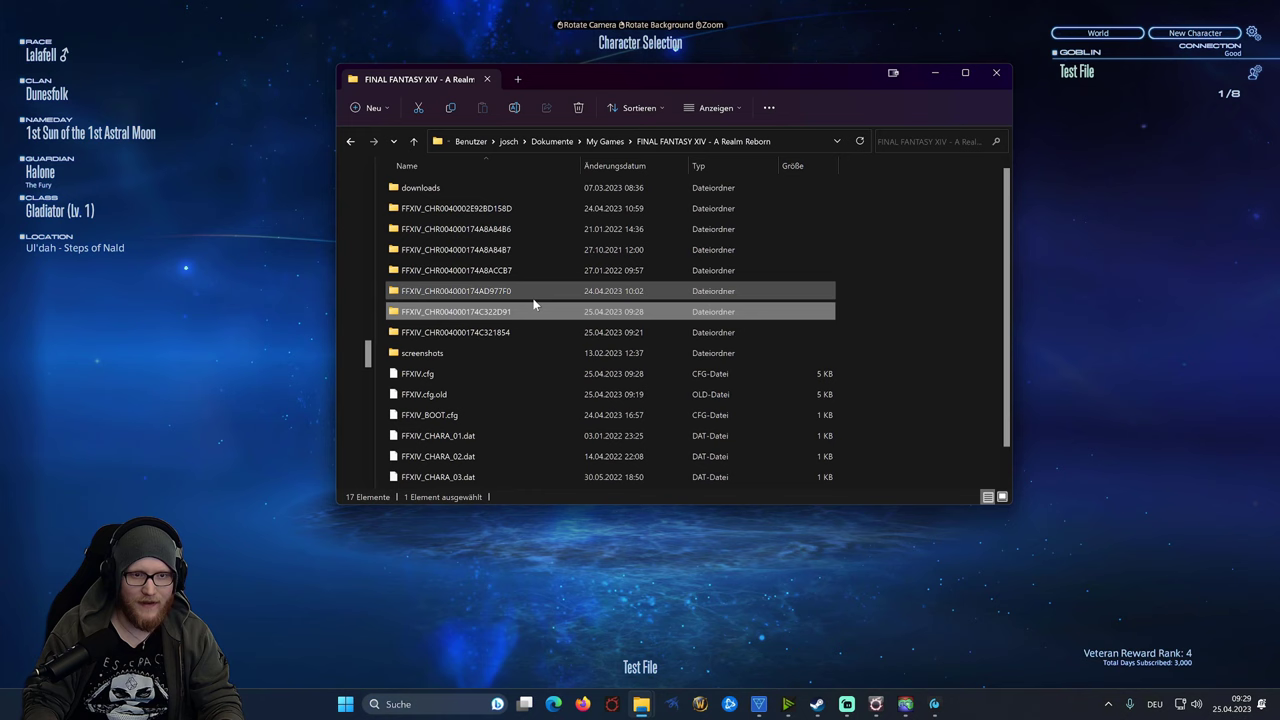
Step: Inspect the 13 DAT files in FFXIV_CHR004000174C322D91, then return to the parent folder
double_click(482, 311)
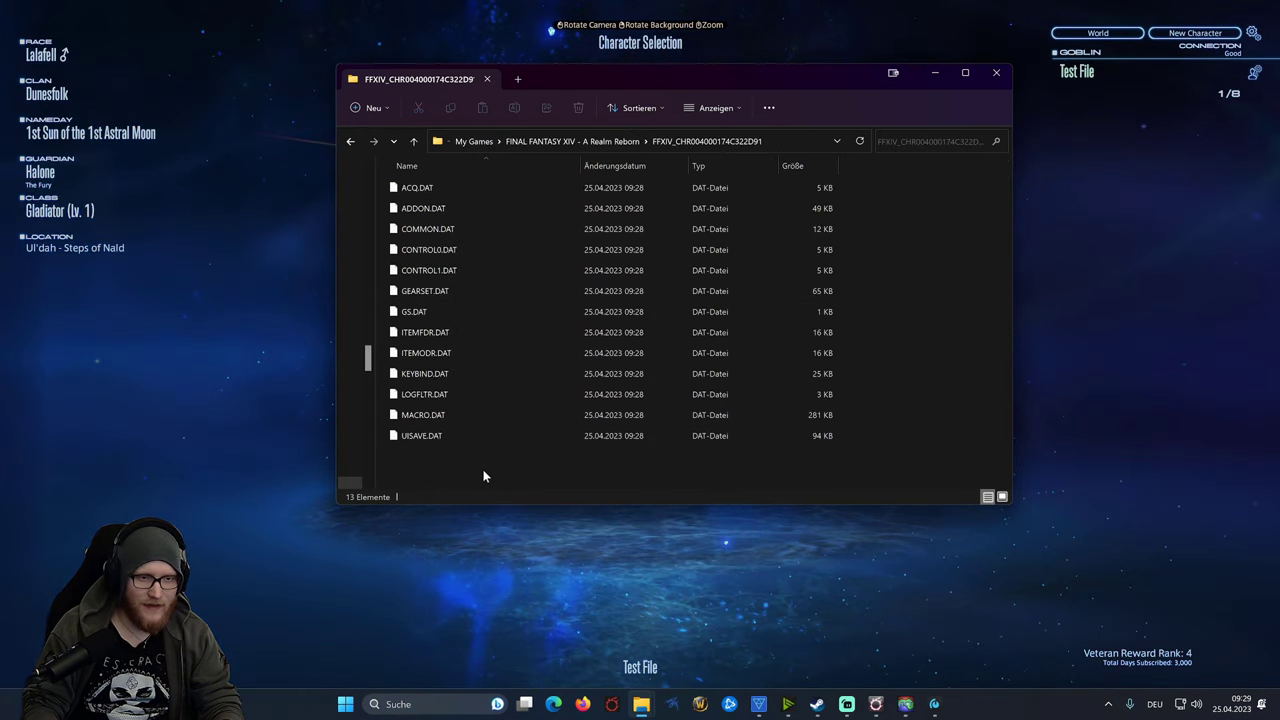
drag(495, 472, 538, 183)
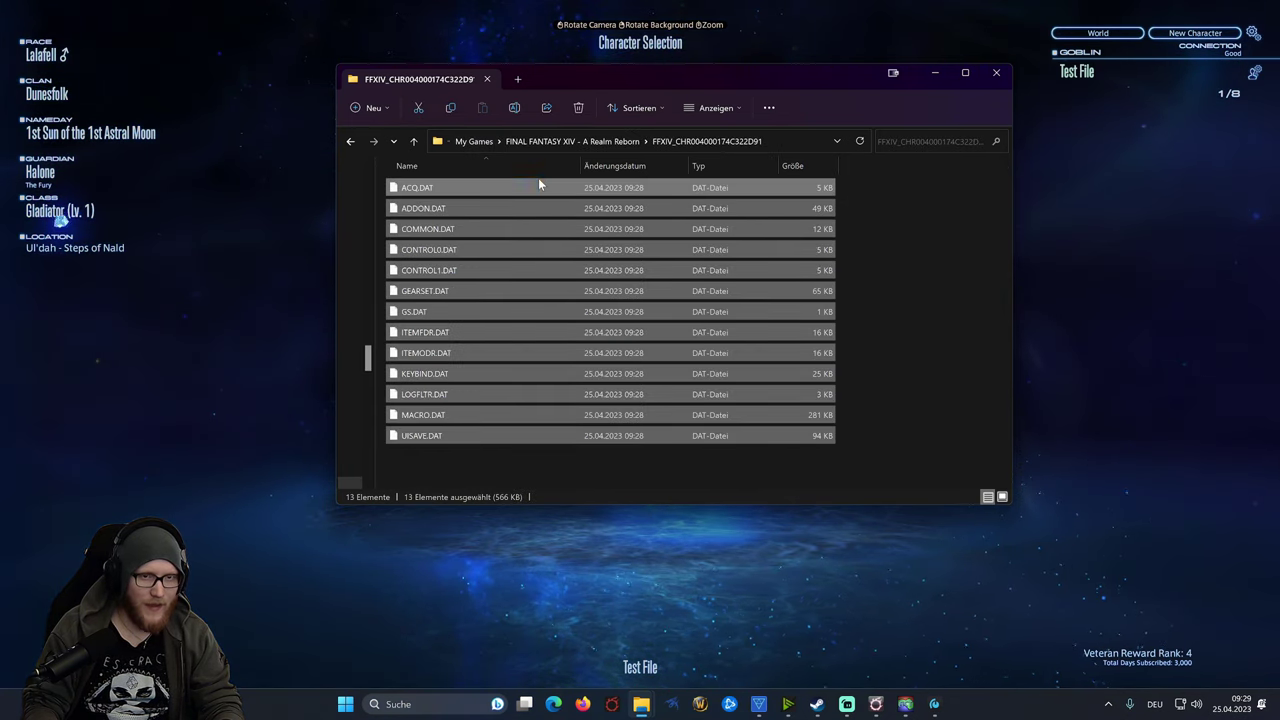
click(606, 141)
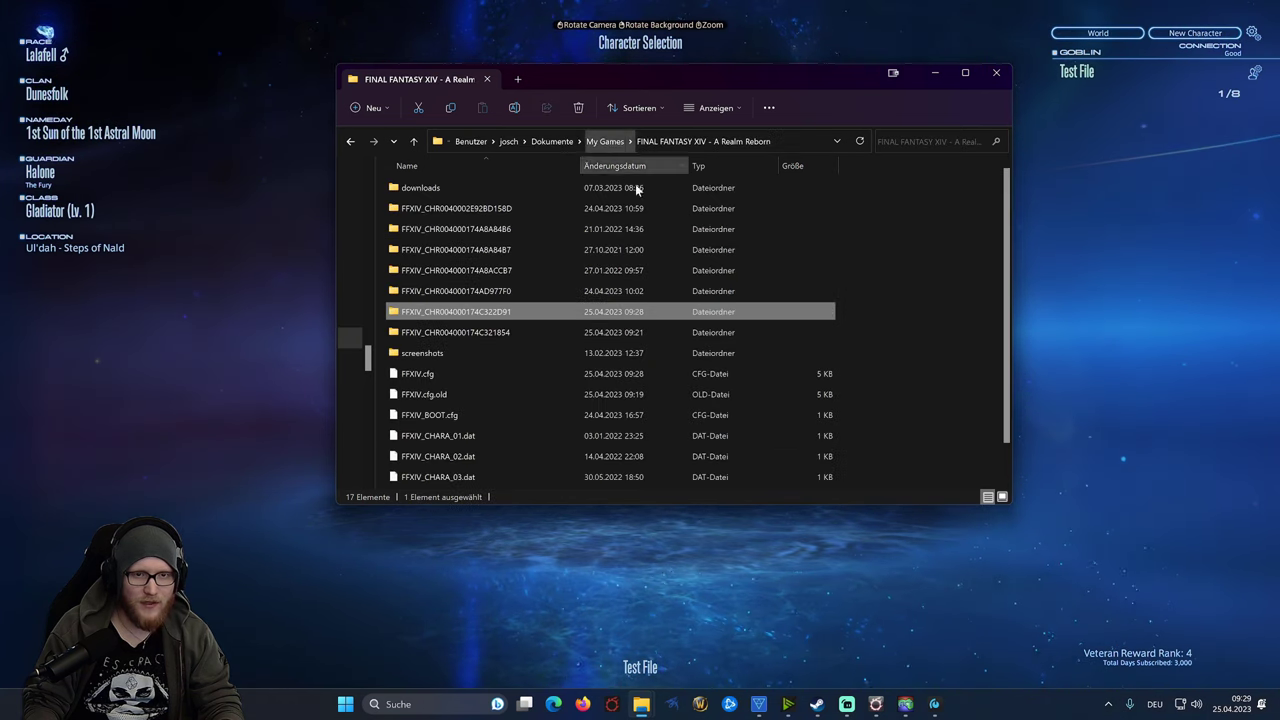
click(884, 302)
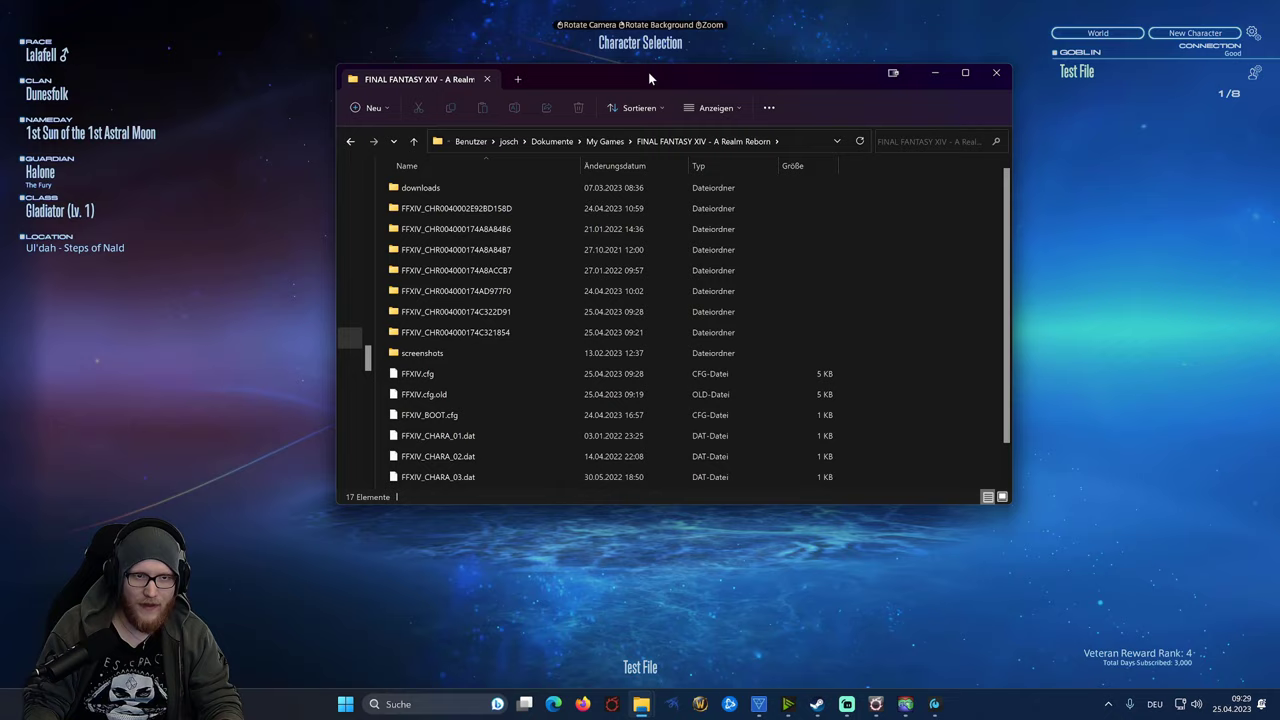
drag(648, 78, 586, 125)
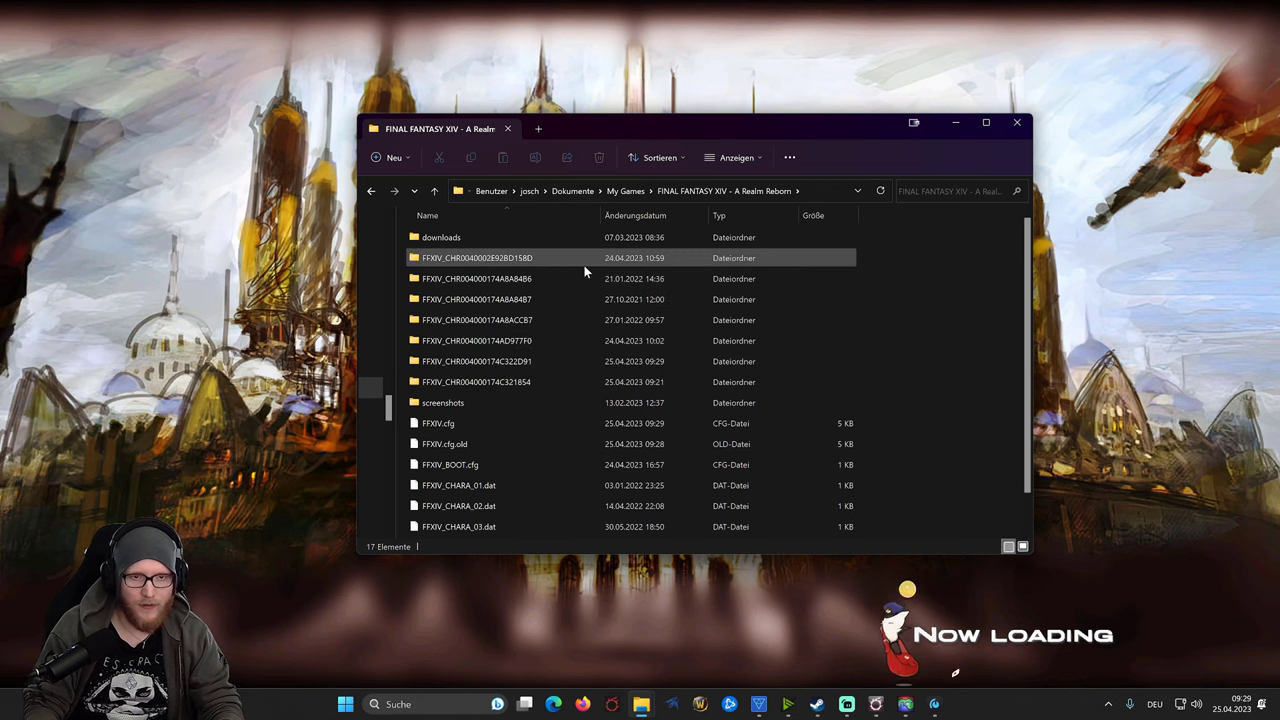
drag(649, 119, 614, 129)
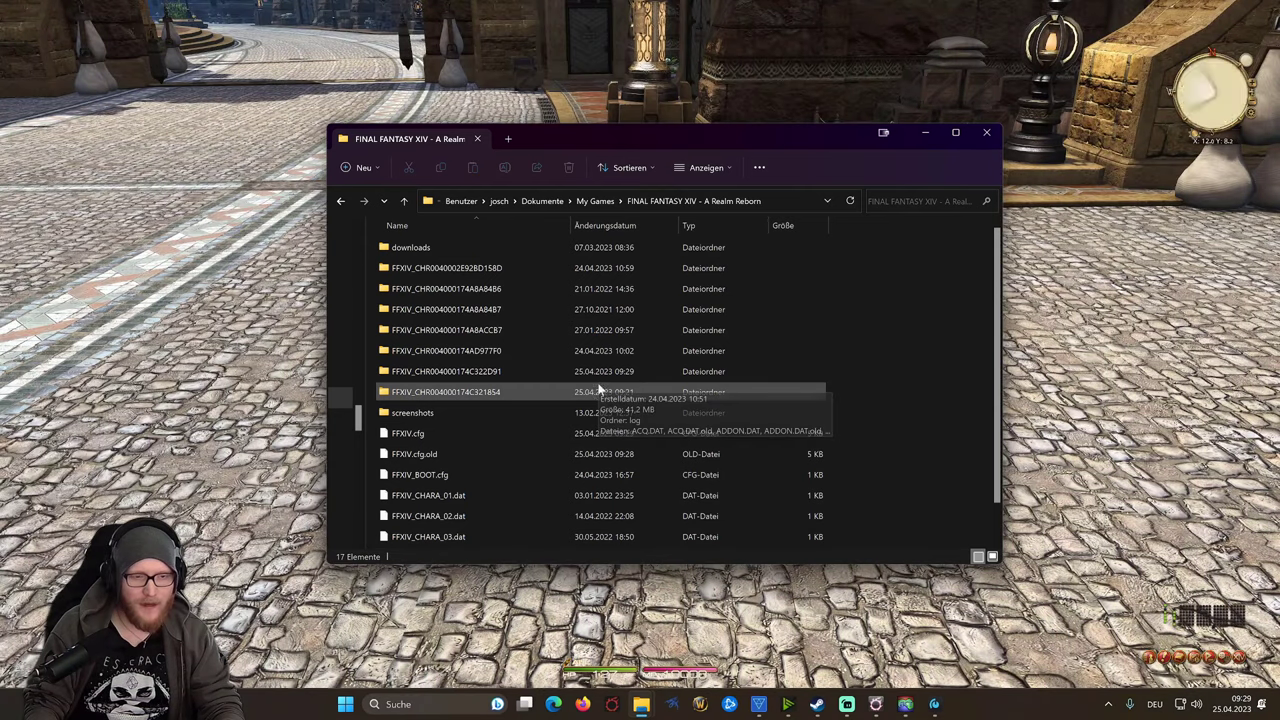
double_click(488, 392)
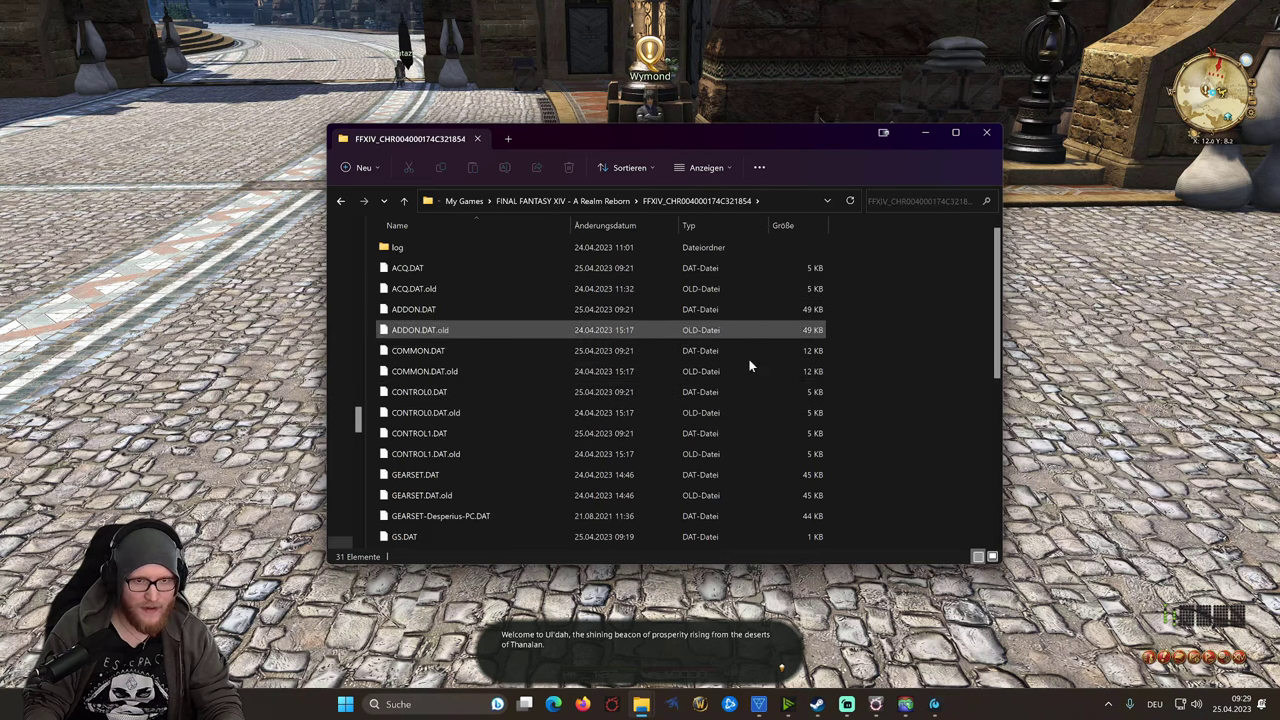
click(604, 200)
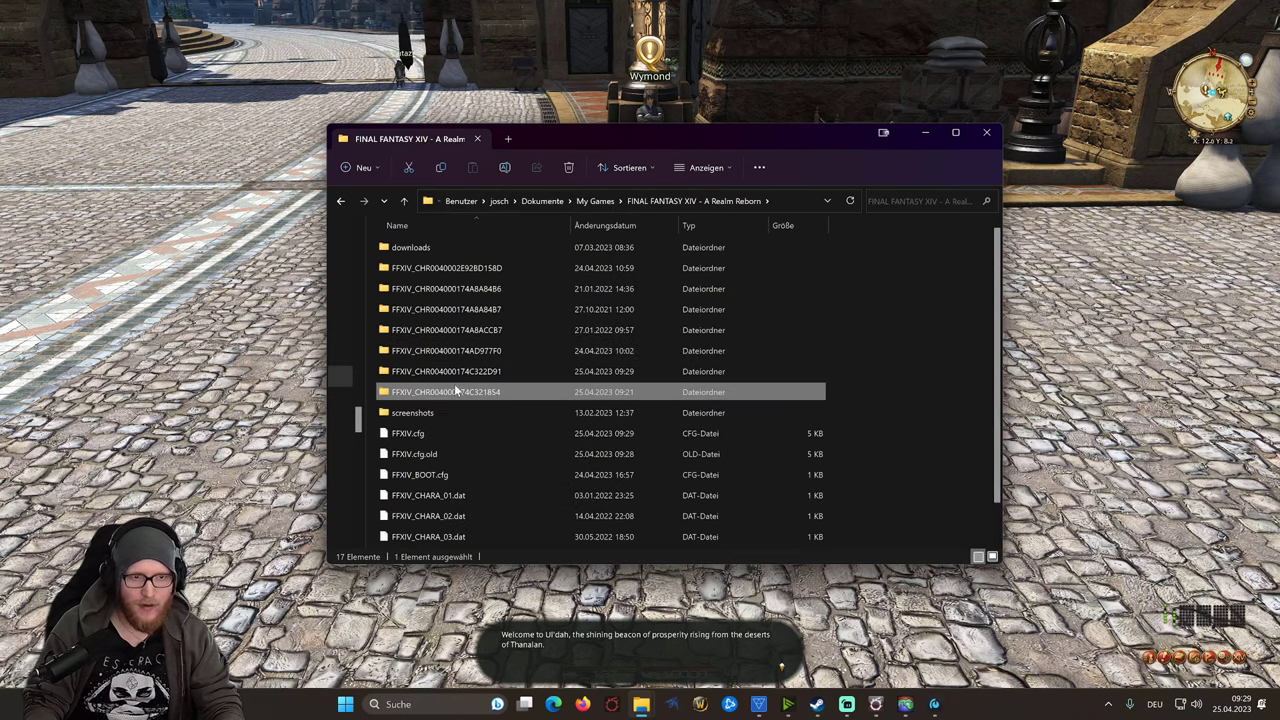
Step: Check the folder properties of C321854 and then C322D91, which totals 1.10 MB
right_click(458, 392)
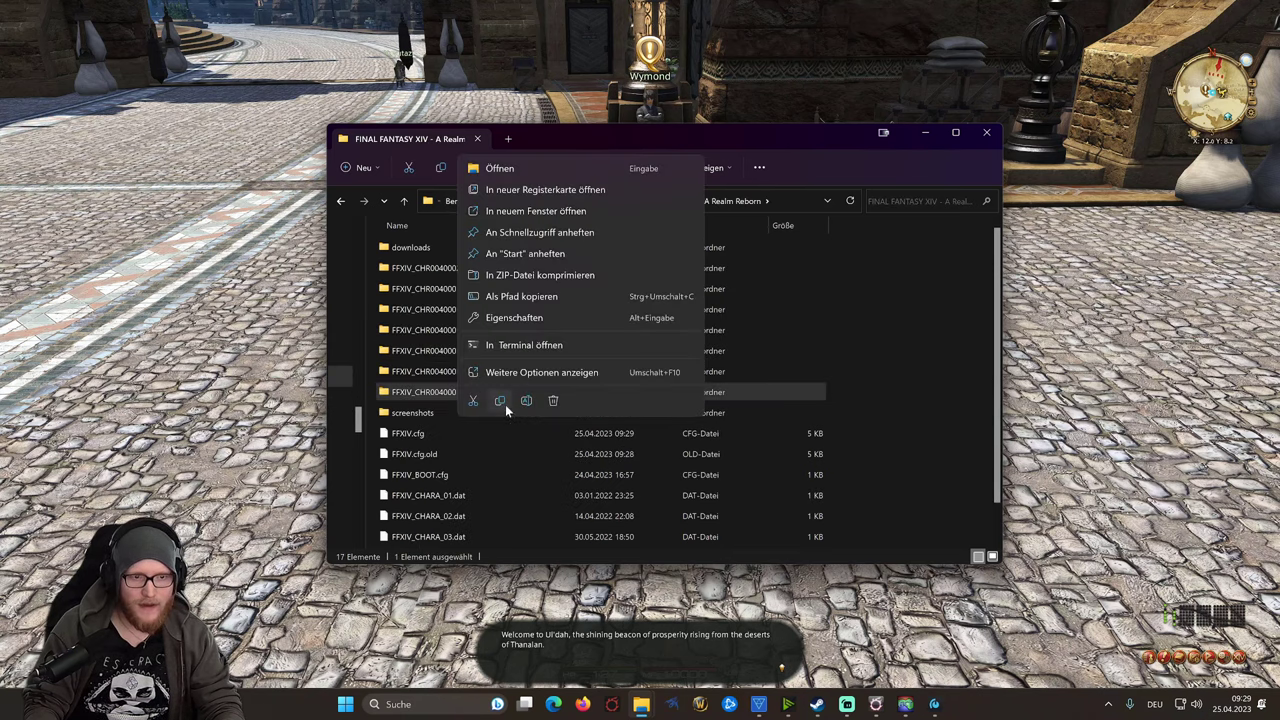
click(512, 318)
drag(682, 368, 672, 254)
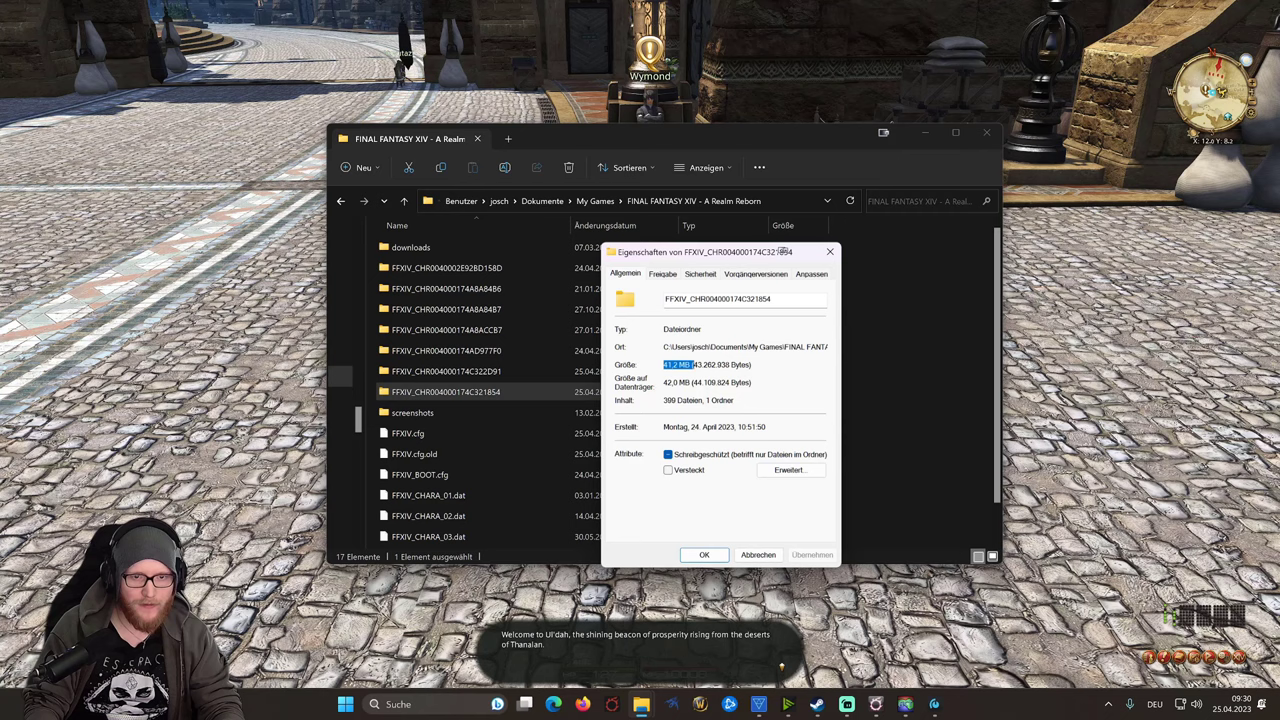
click(831, 252)
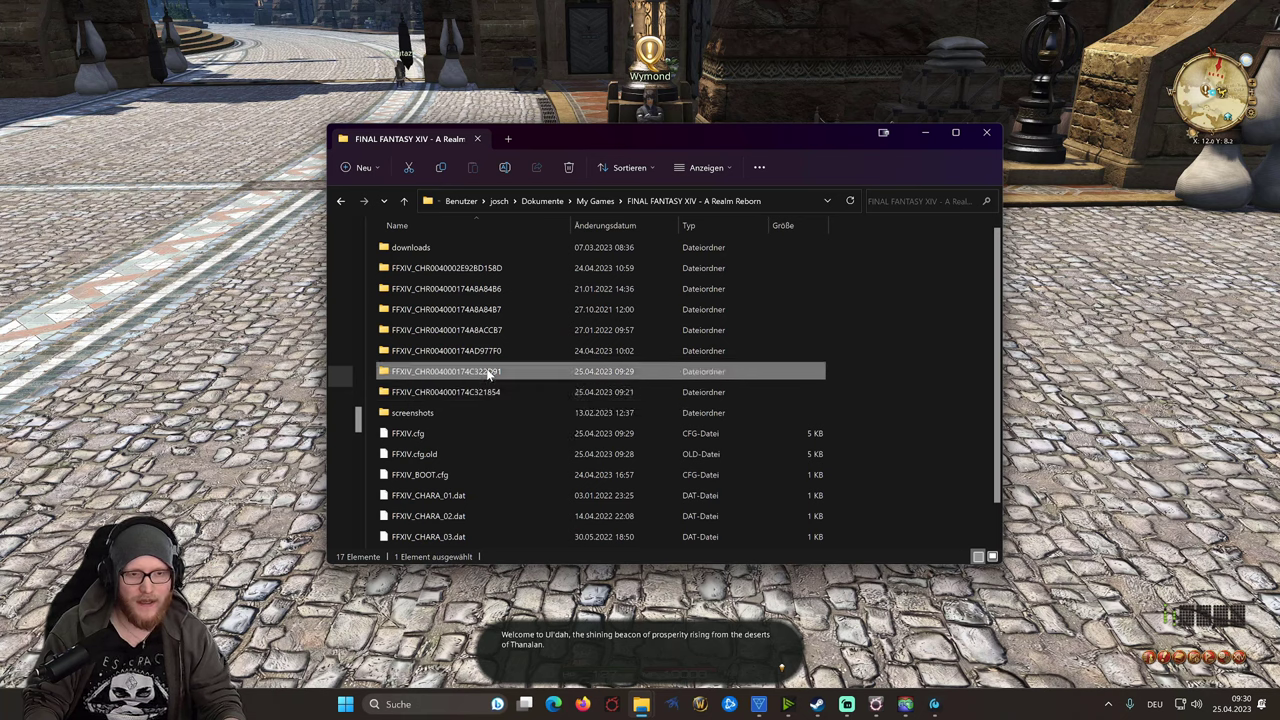
right_click(490, 374)
click(546, 564)
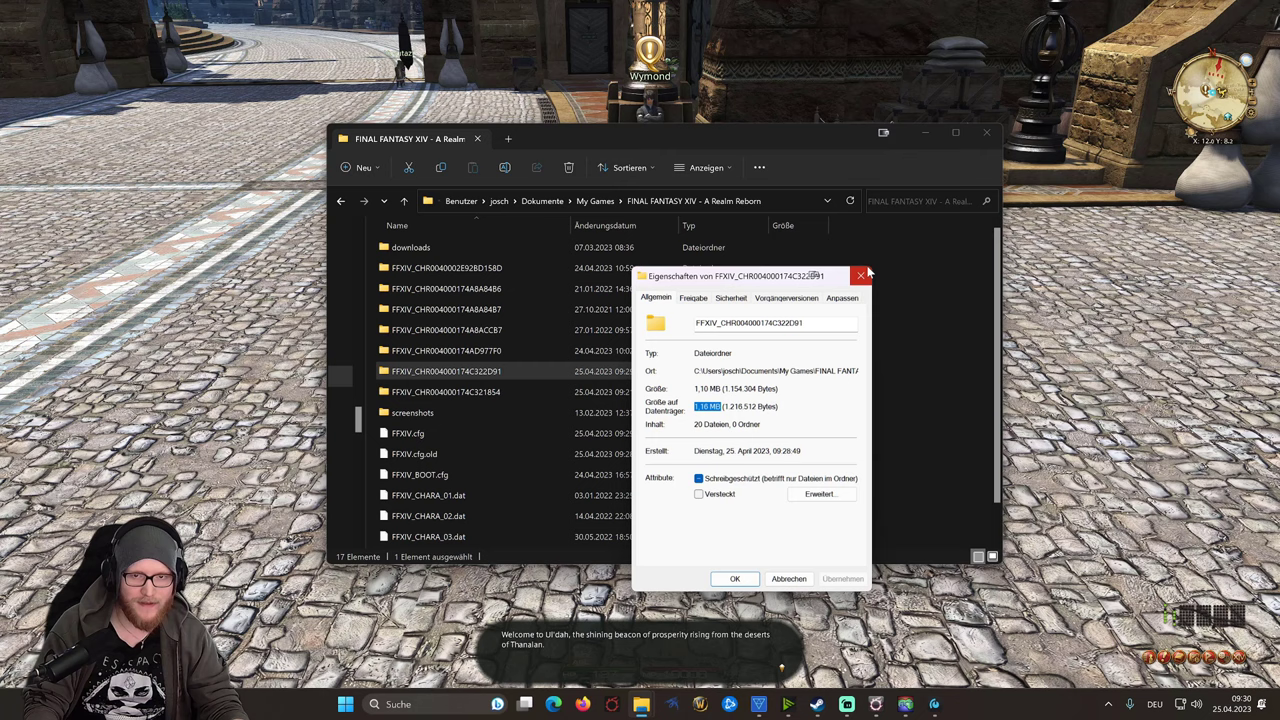
click(862, 276)
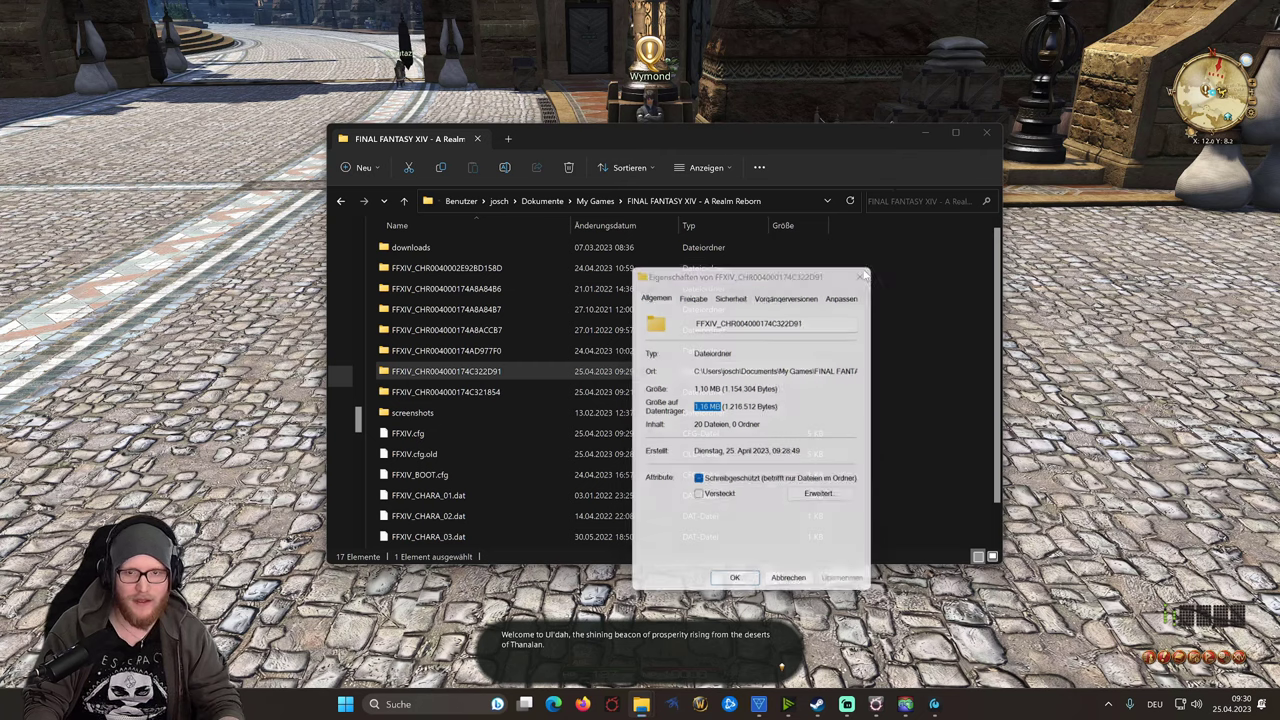
Step: Reopen C321854's properties, showing 41.2 MB in 399 files and 1 folder
right_click(573, 394)
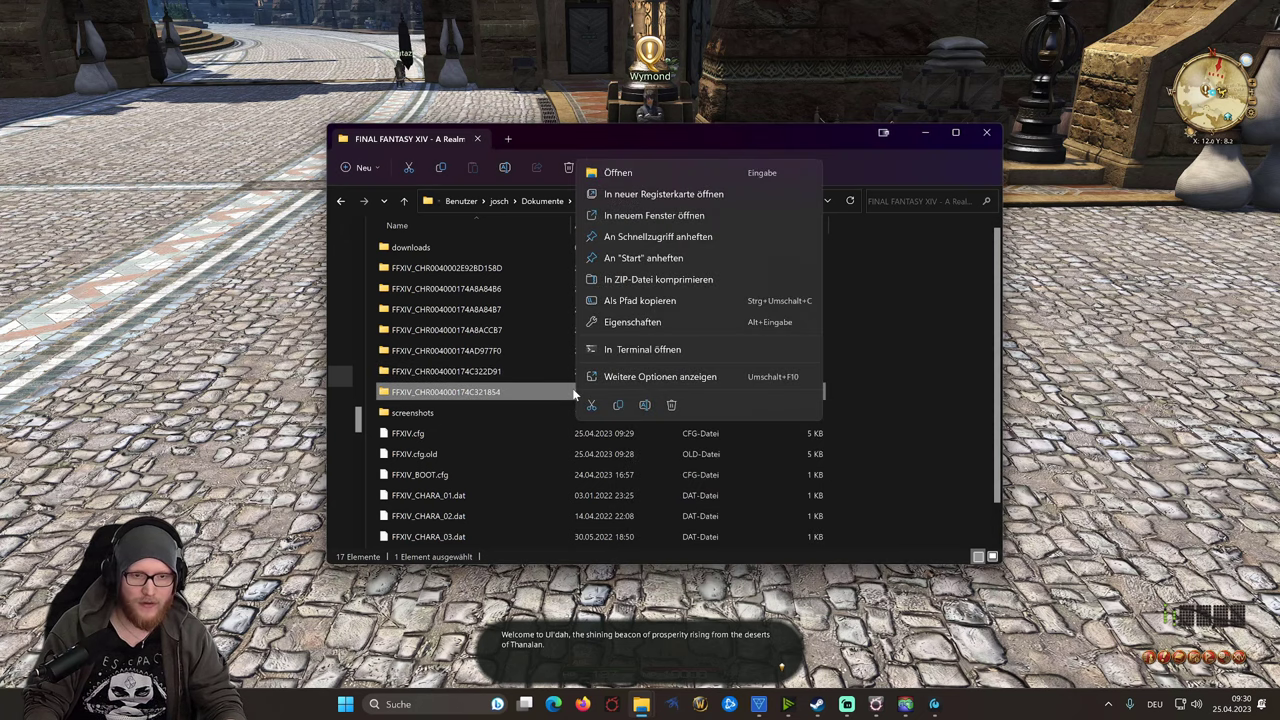
click(640, 321)
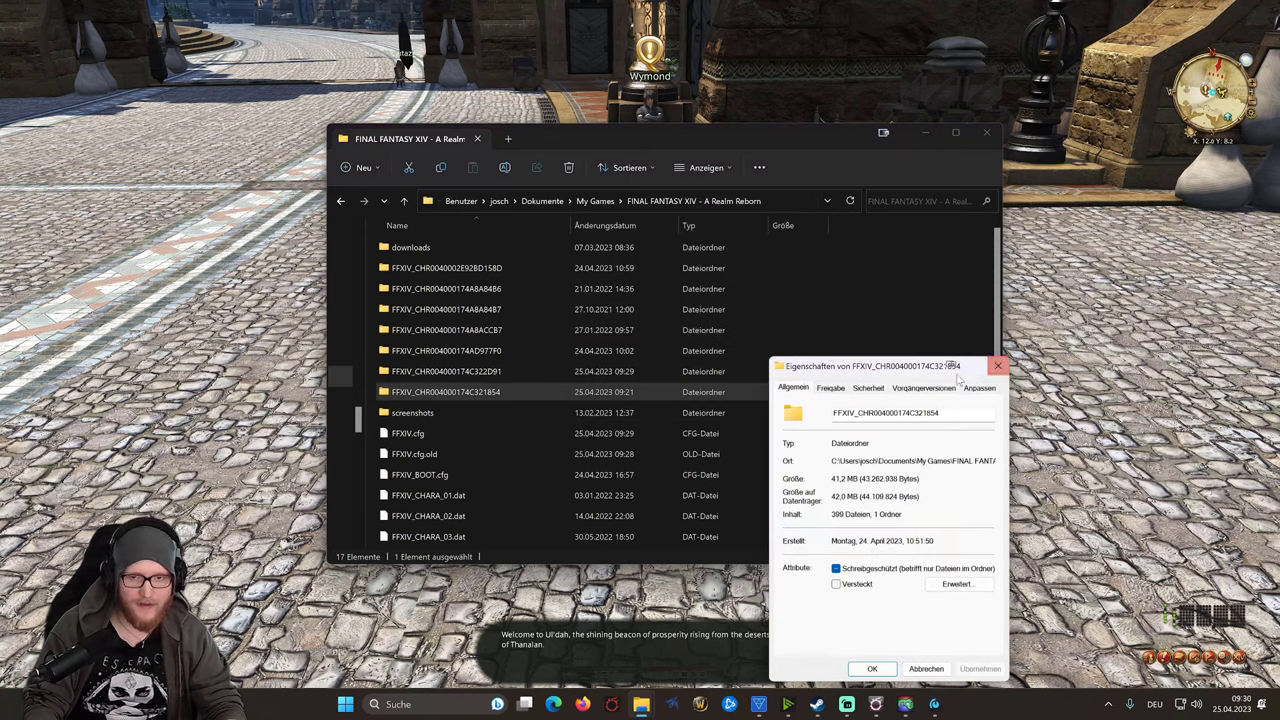
drag(956, 378, 899, 286)
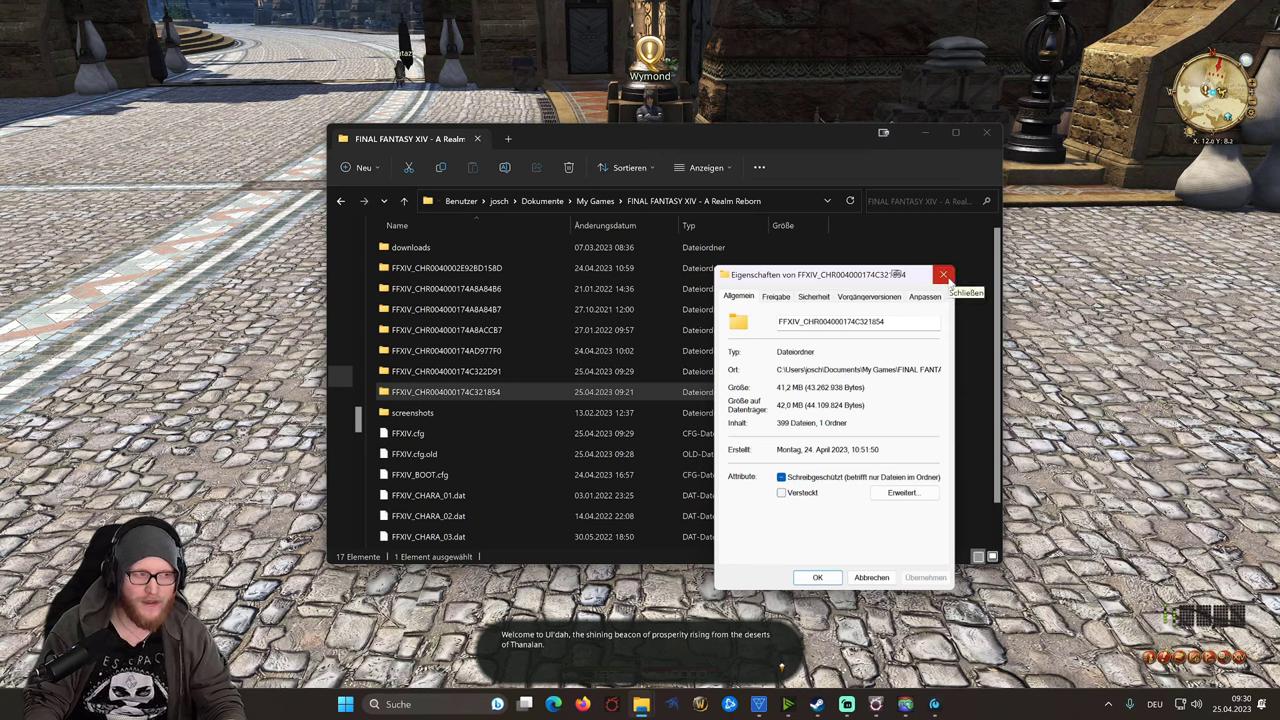
Step: Open FFXIV_CHR004000174C321854, select all 31 files with Ctrl+A, and copy them
click(943, 274)
double_click(476, 392)
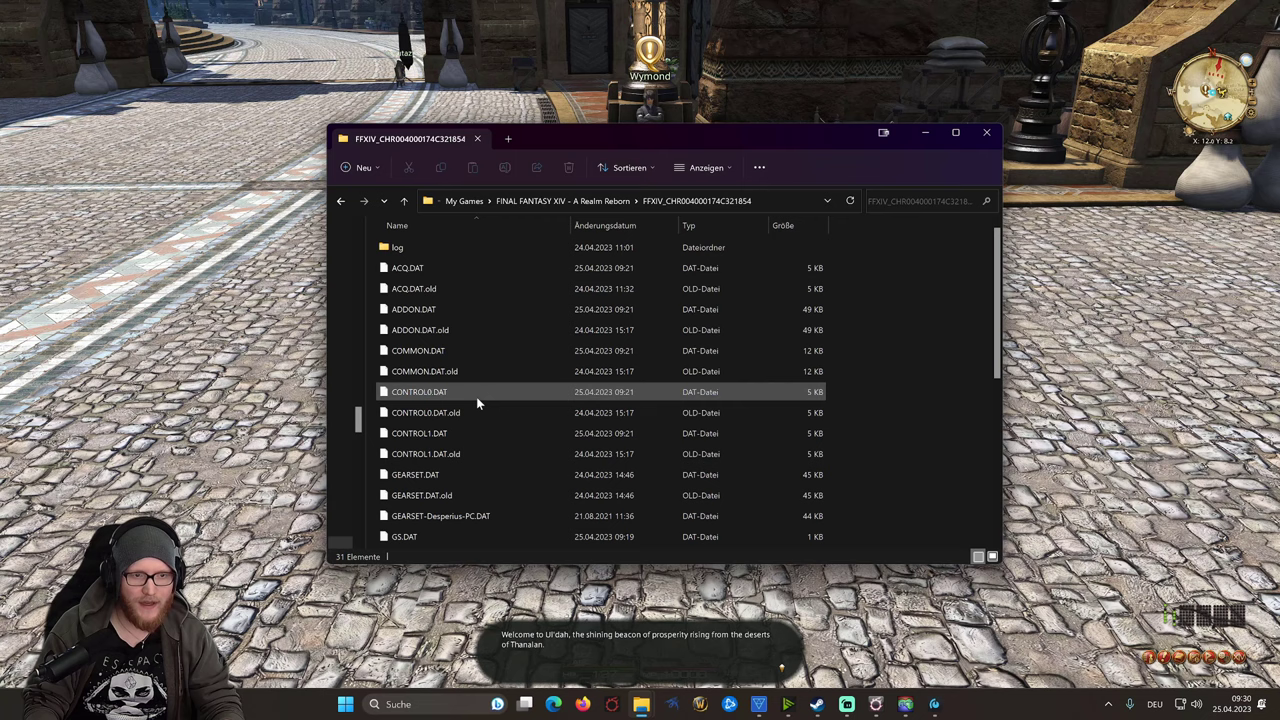
click(439, 249)
scroll(690, 416, down, 5)
scroll(665, 430, up, 1)
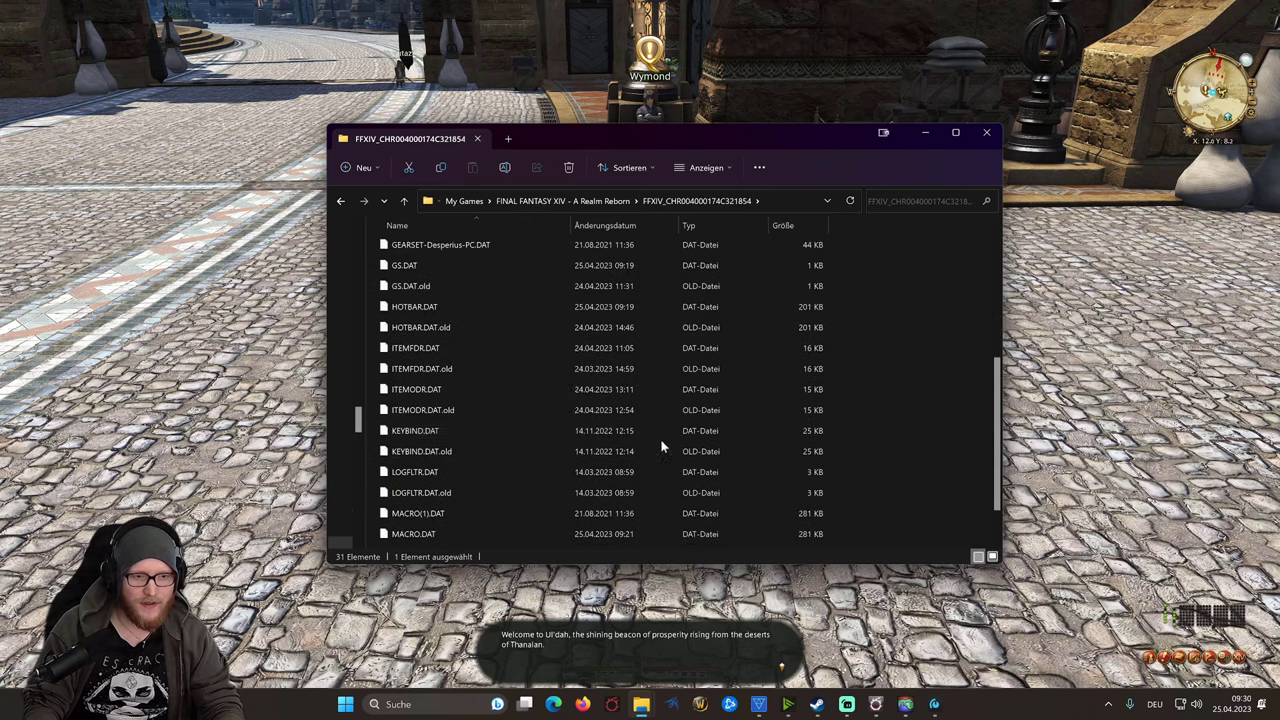
scroll(560, 480, down, 1)
key(ctrl+a)
right_click(461, 540)
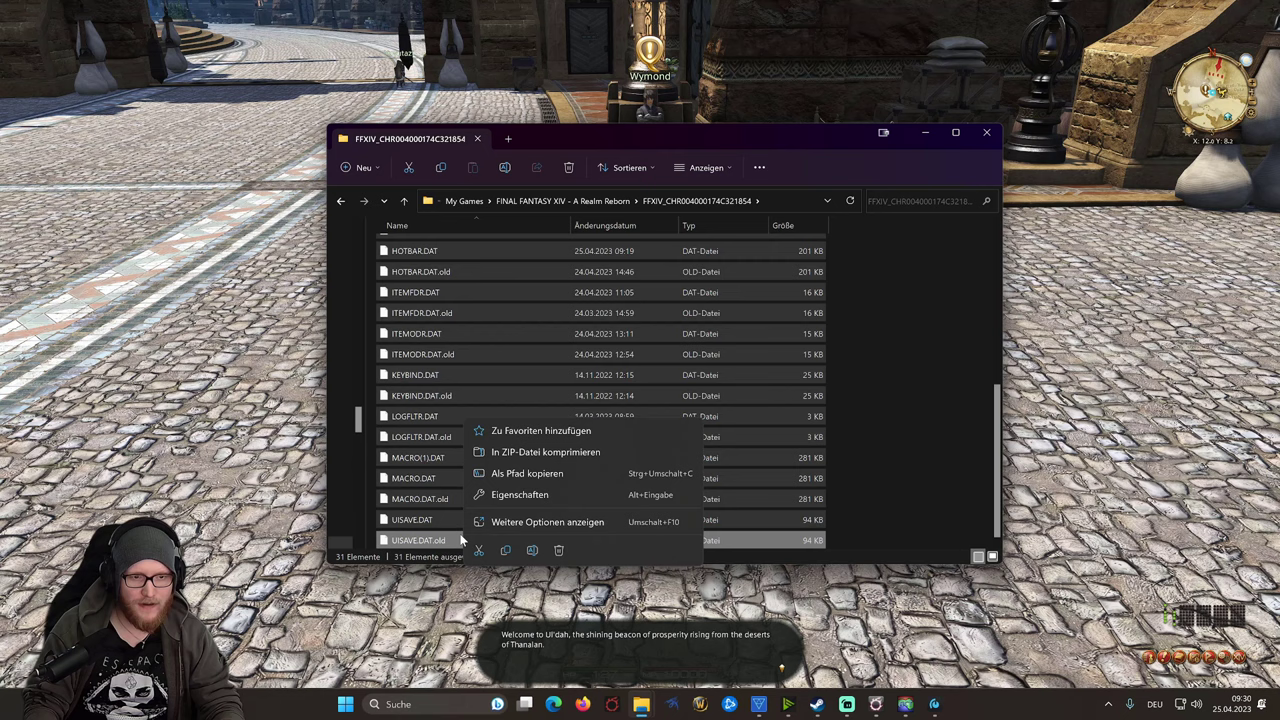
click(506, 549)
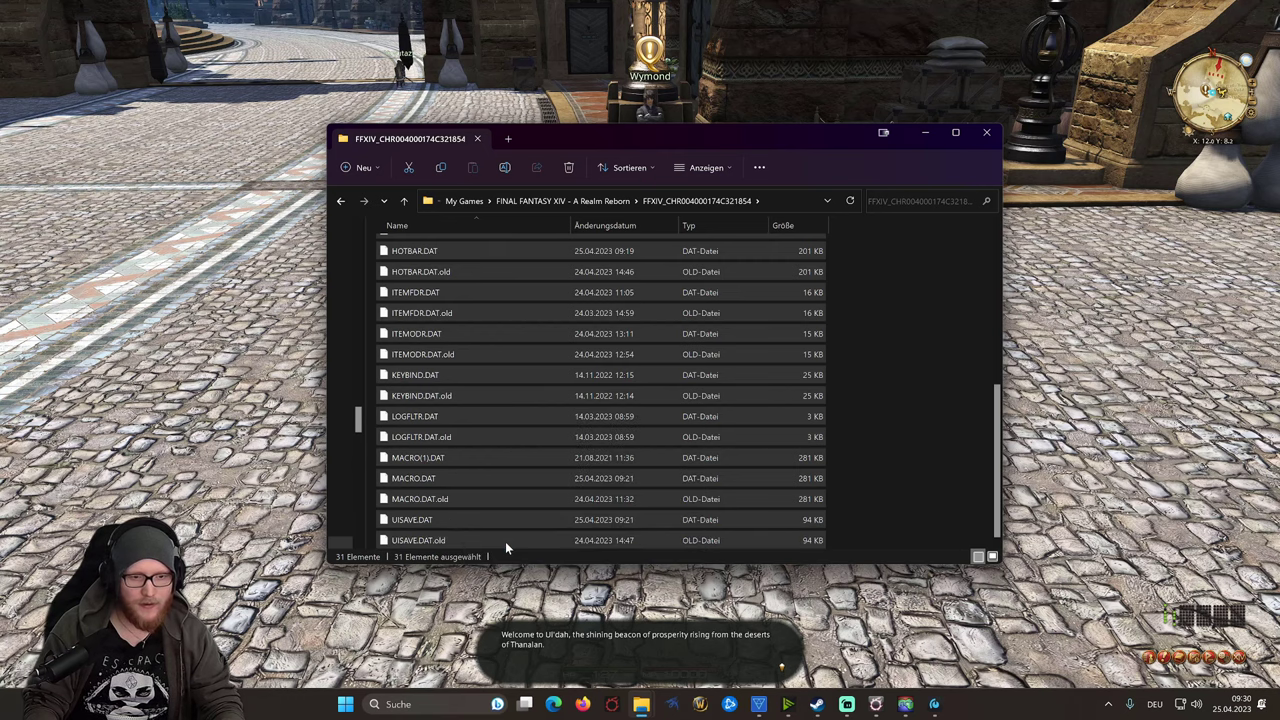
Step: In the game, pick a control scheme for the new character and dismiss the Playguide
key(alt+Tab)
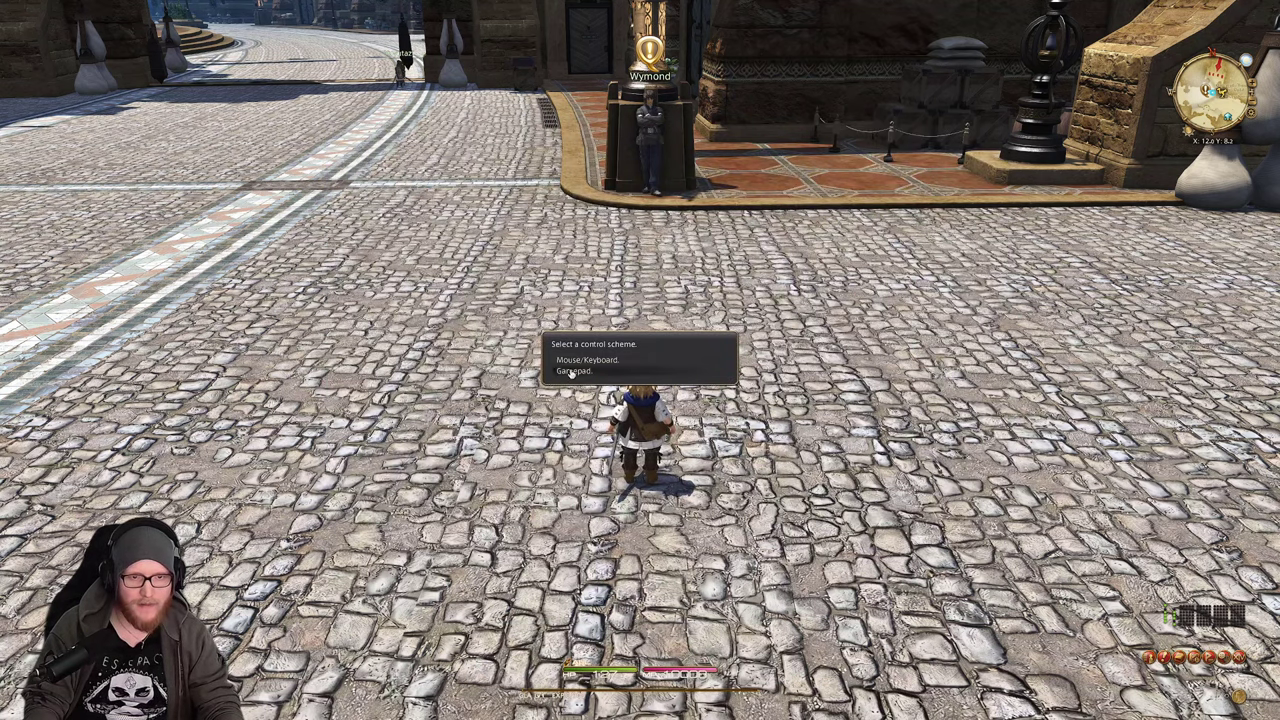
click(606, 362)
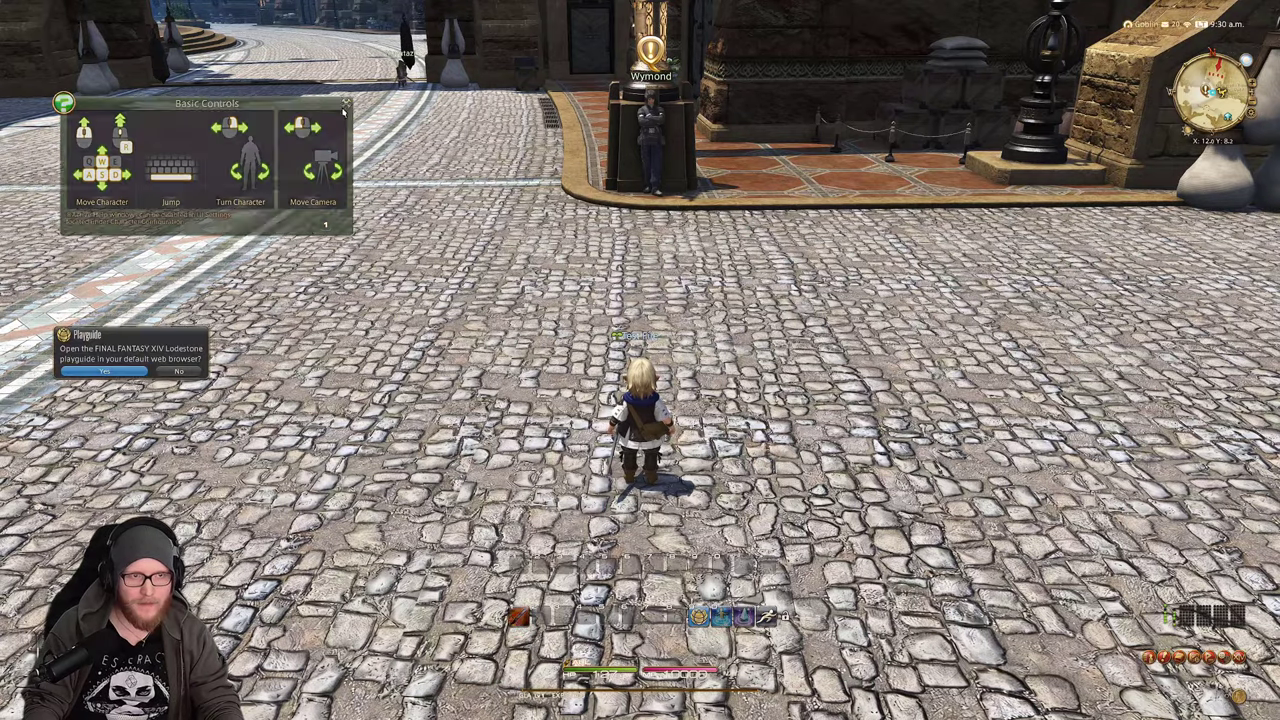
key(Escape)
key(Escape)
key(Escape)
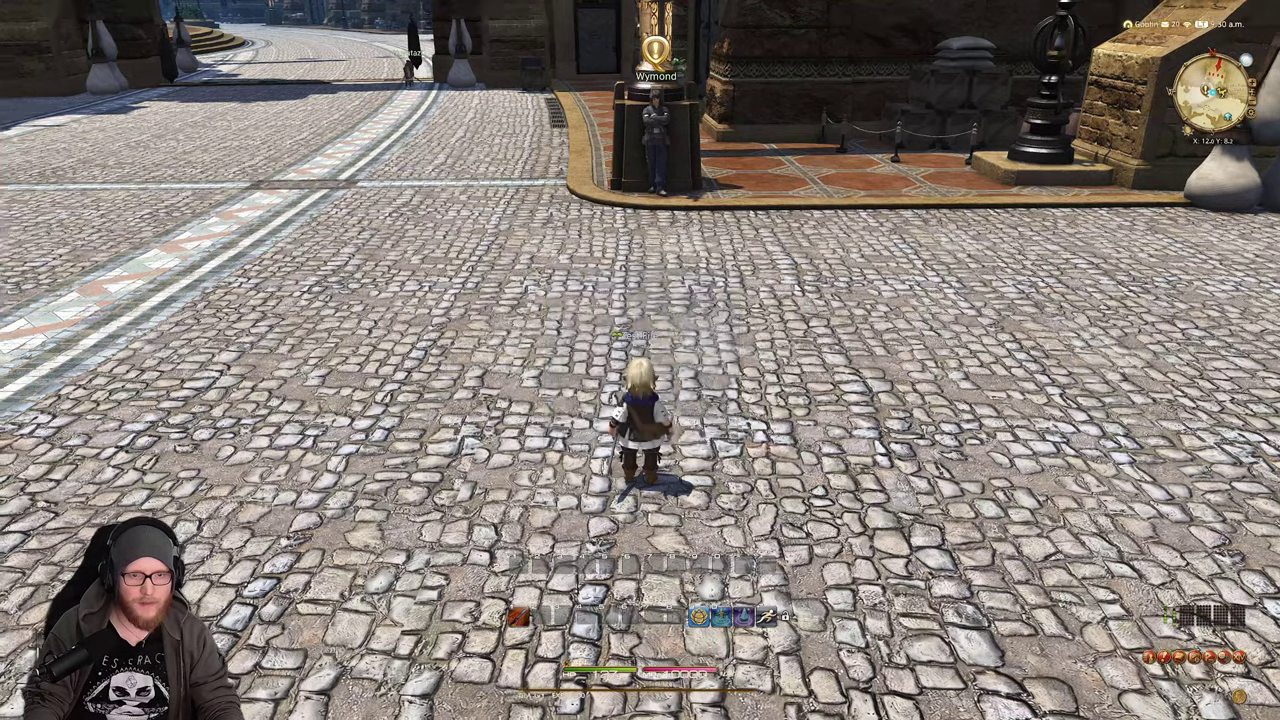
drag(578, 466, 578, 466)
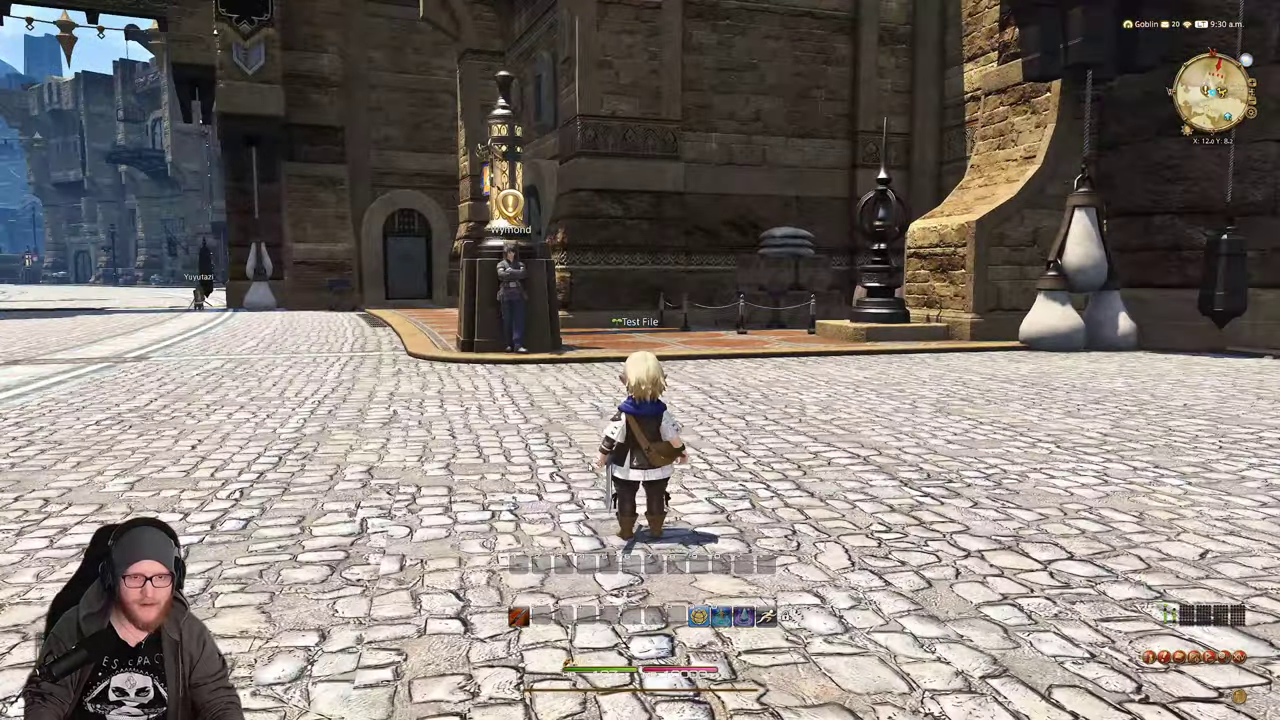
Step: Log out to the title screen via the System menu and return to File Explorer
key(Escape)
click(589, 424)
click(580, 385)
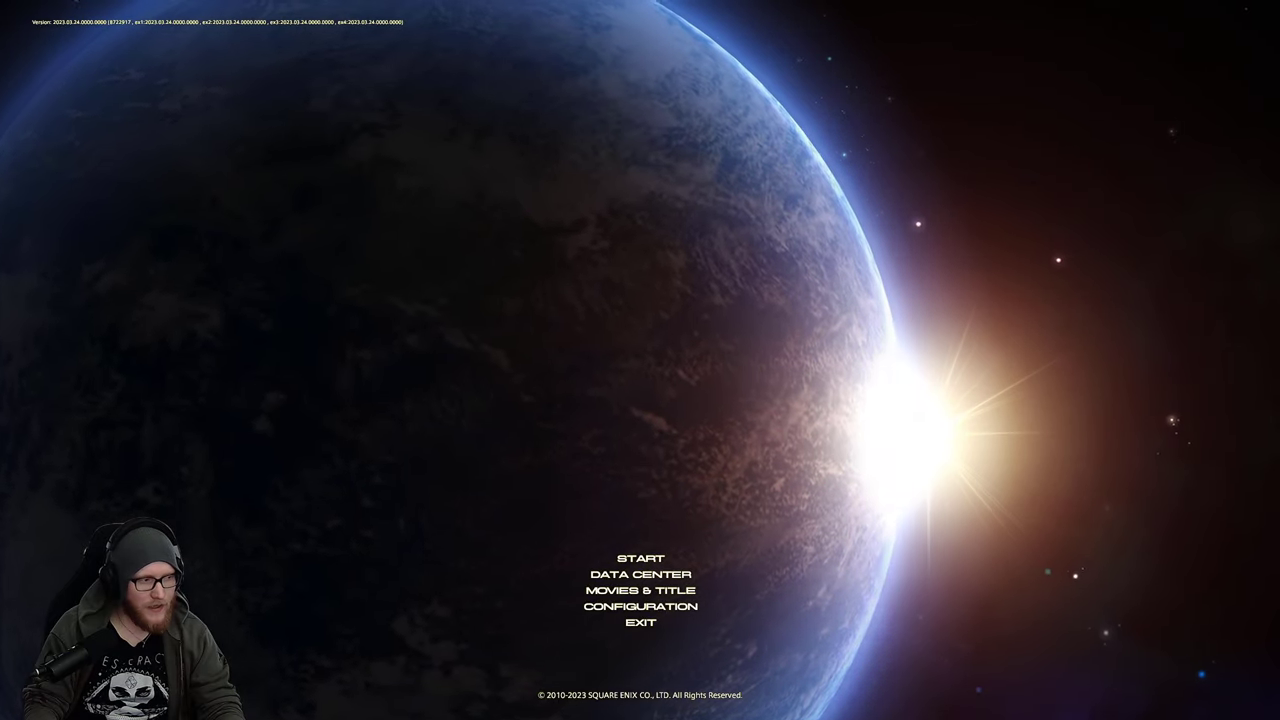
key(alt+Tab)
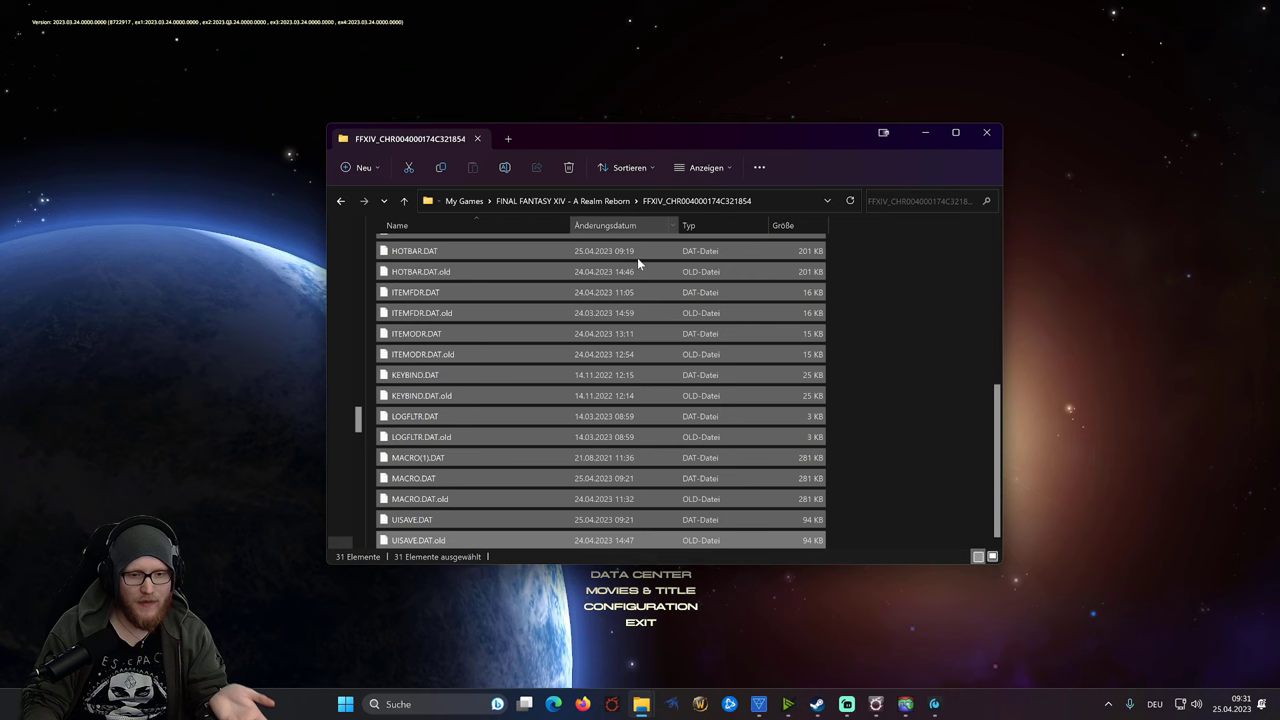
Step: Paste the copied files into FFXIV_CHR004000174C322D91, replacing the existing files
click(611, 202)
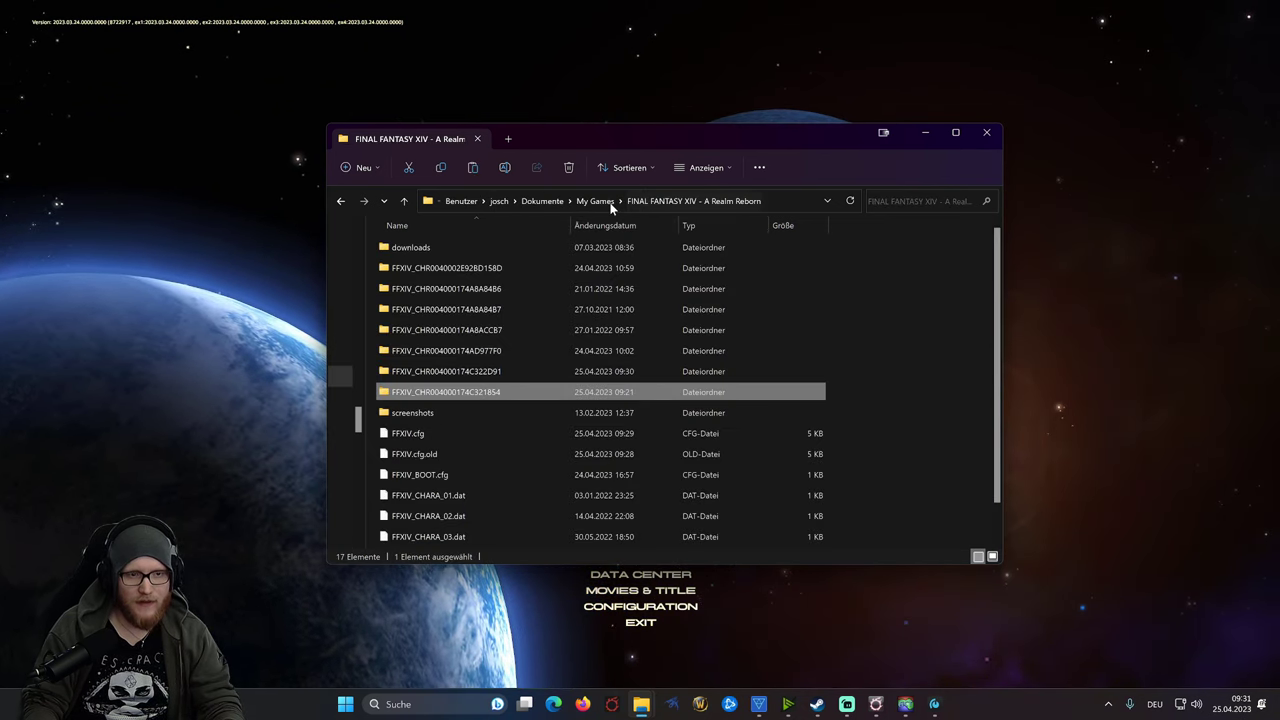
double_click(504, 371)
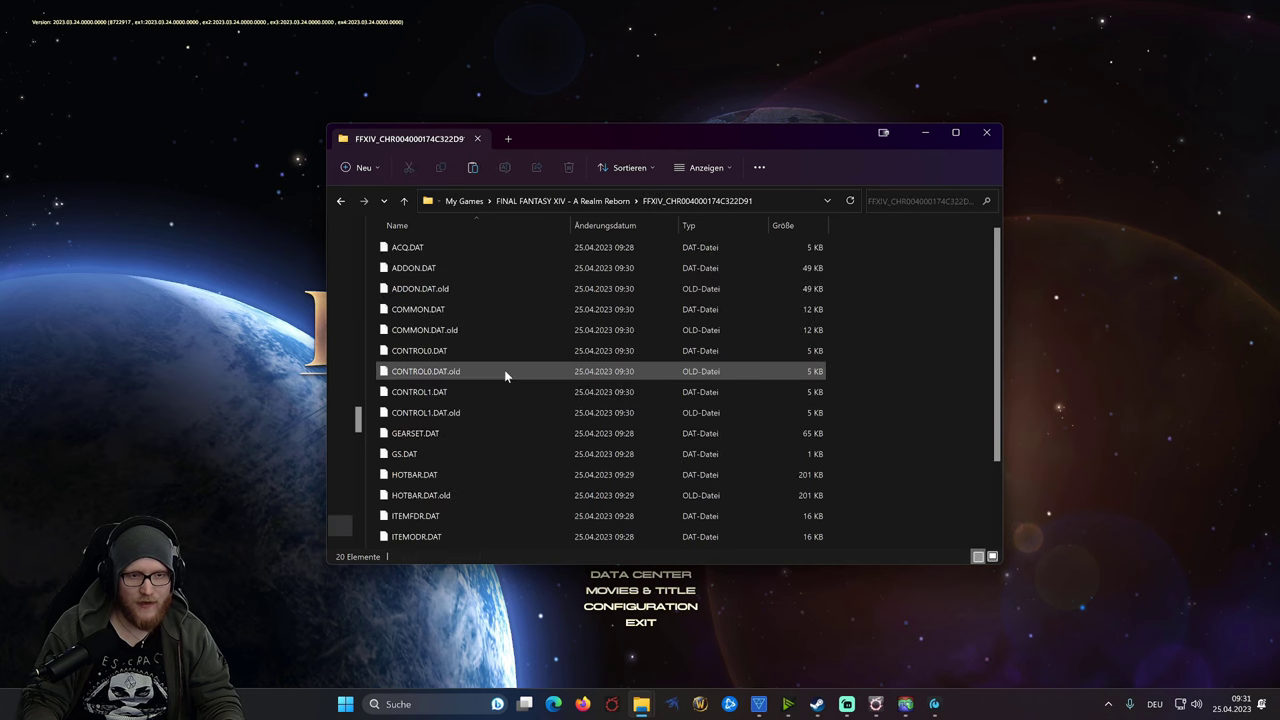
right_click(919, 330)
click(932, 343)
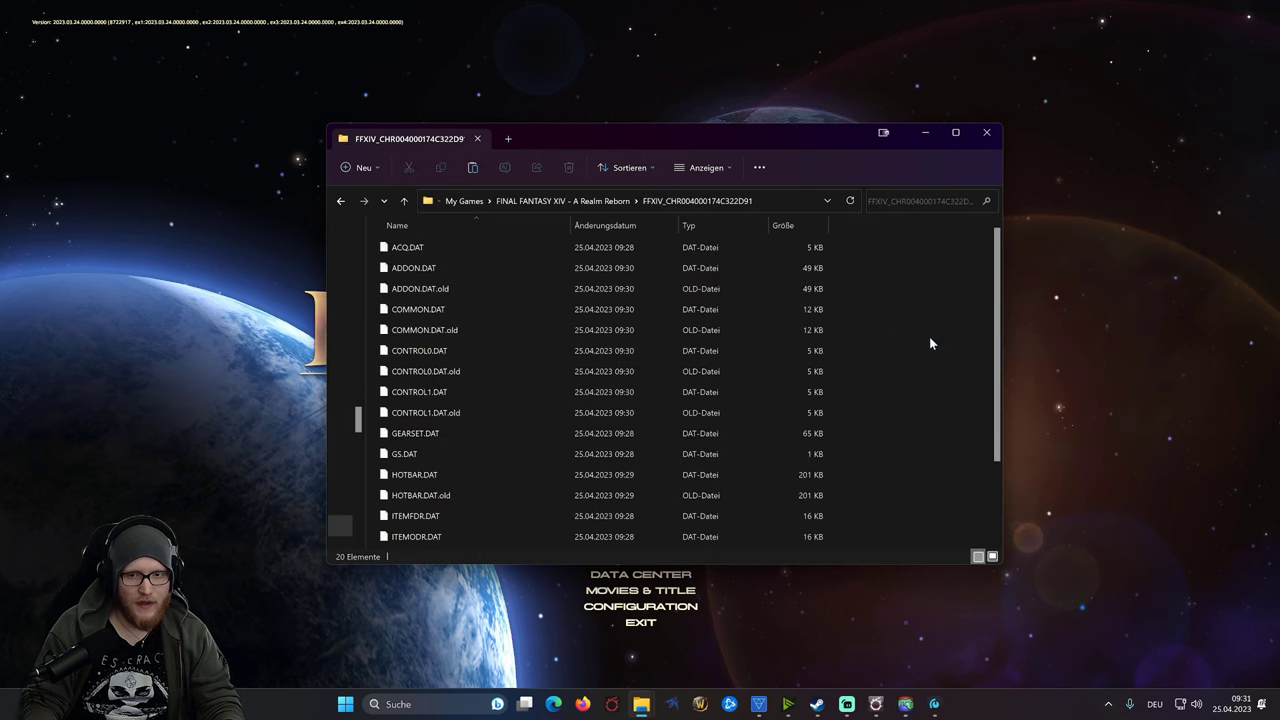
click(292, 351)
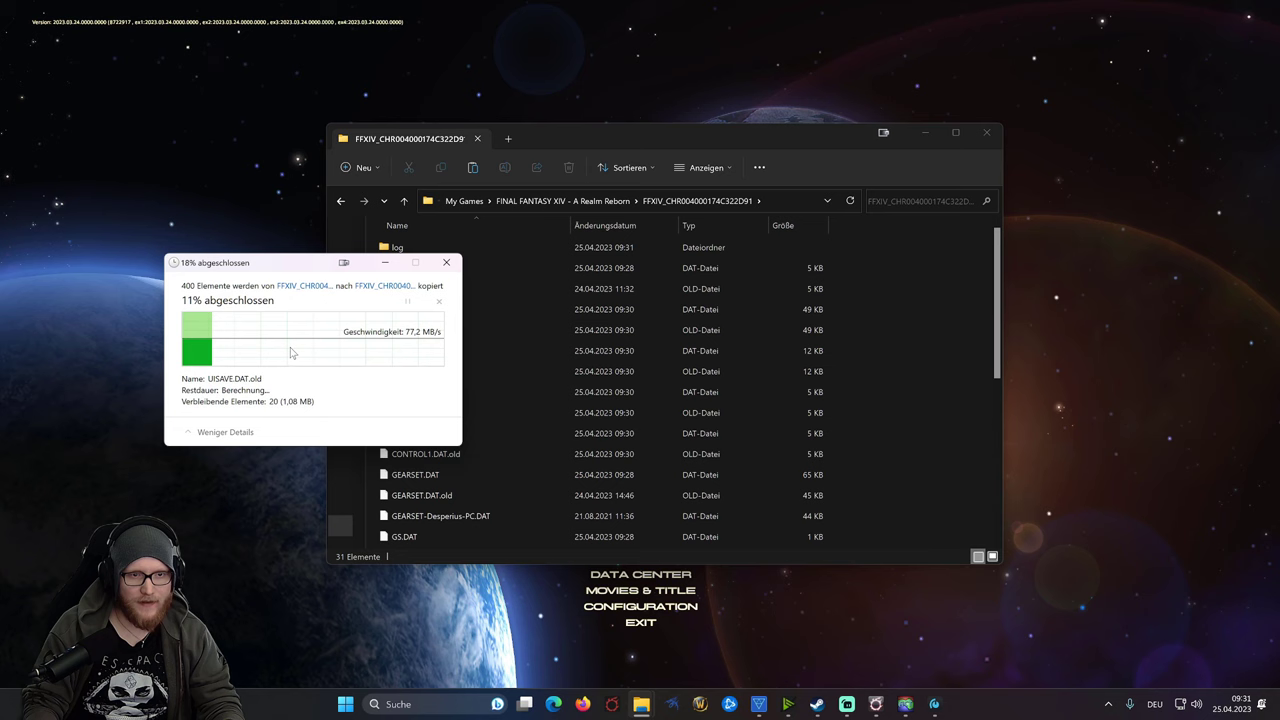
Step: Start the game from the title screen and log in with the Test File character
click(198, 364)
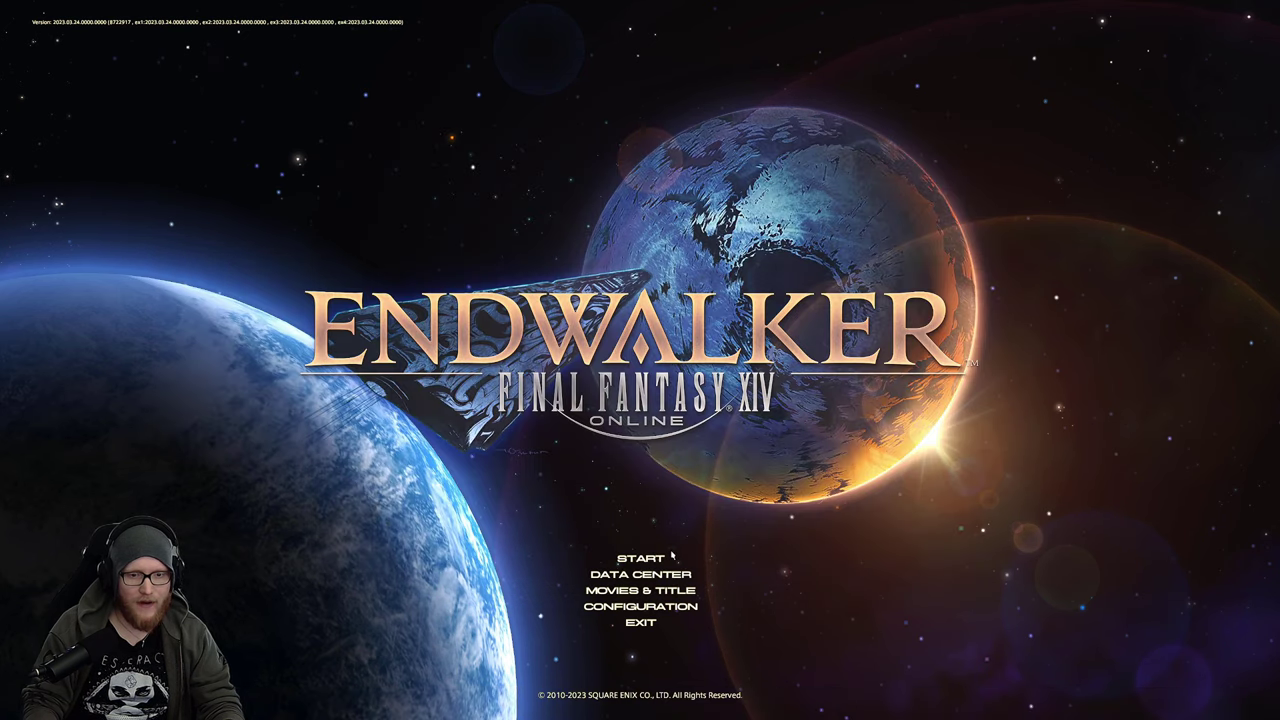
click(650, 560)
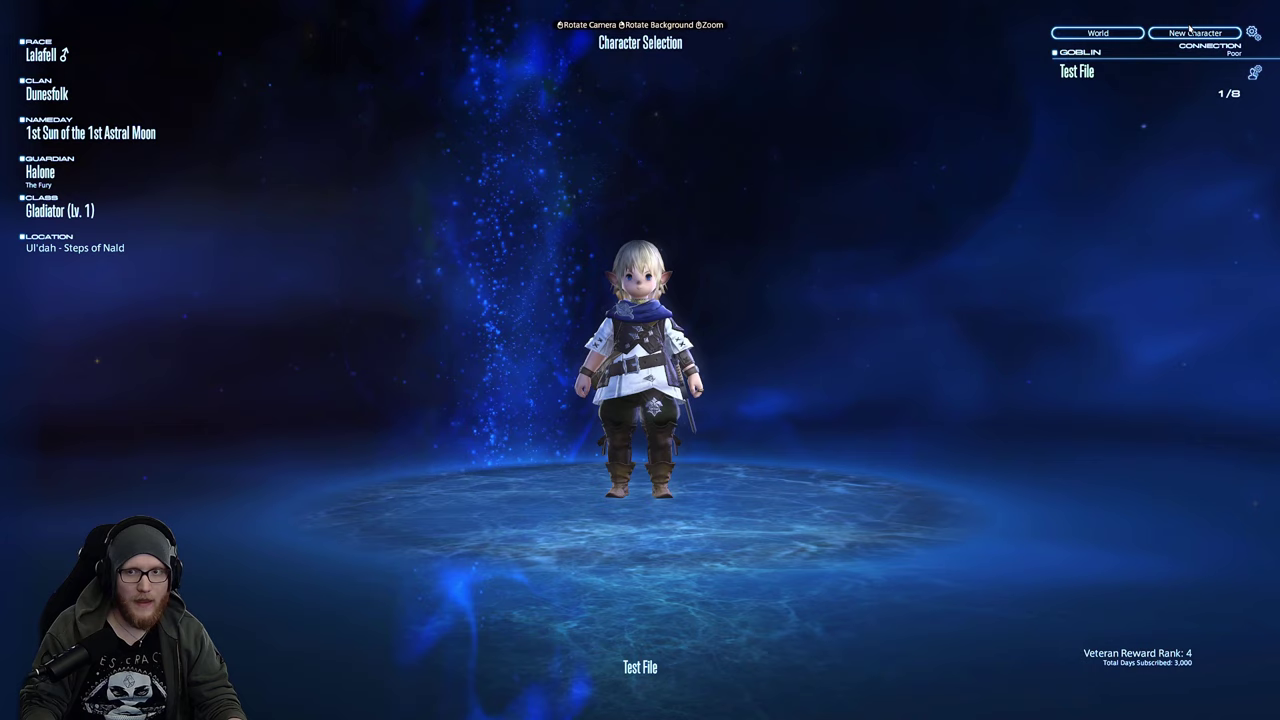
click(614, 360)
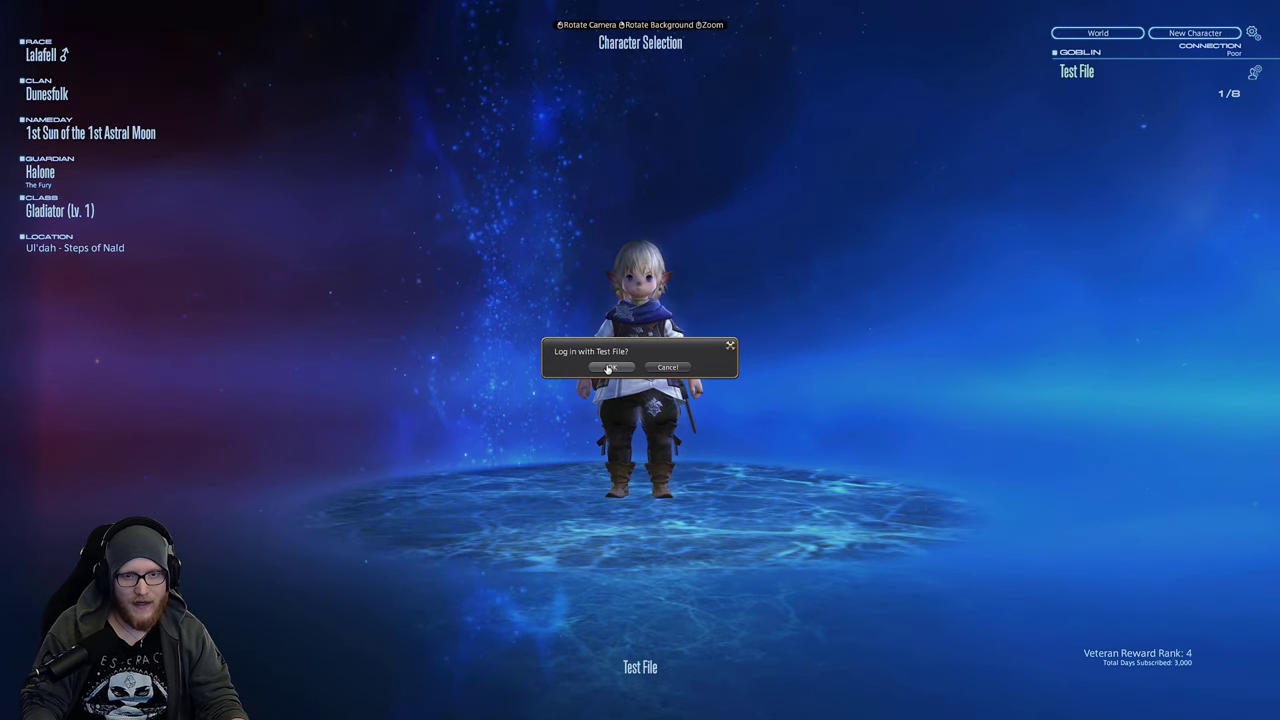
click(608, 368)
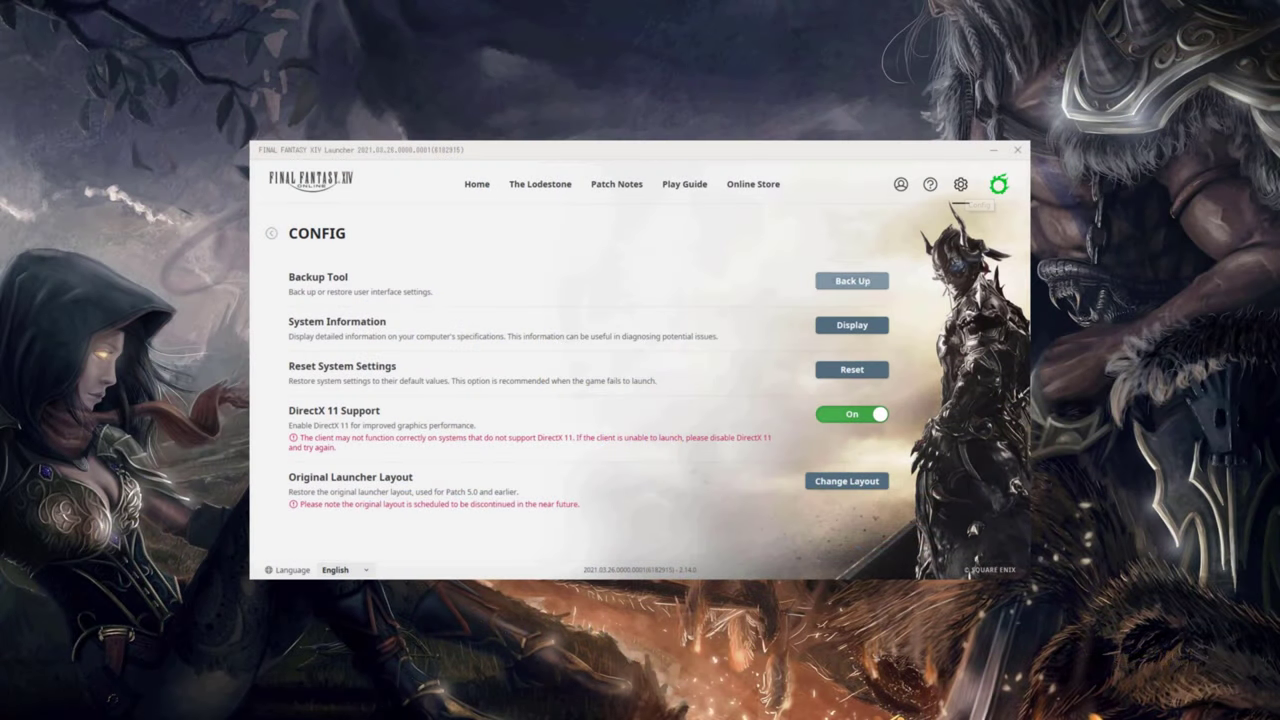
Step: Start a UI settings backup from the launcher's Backup Tool, saving over an existing .fea file
click(852, 280)
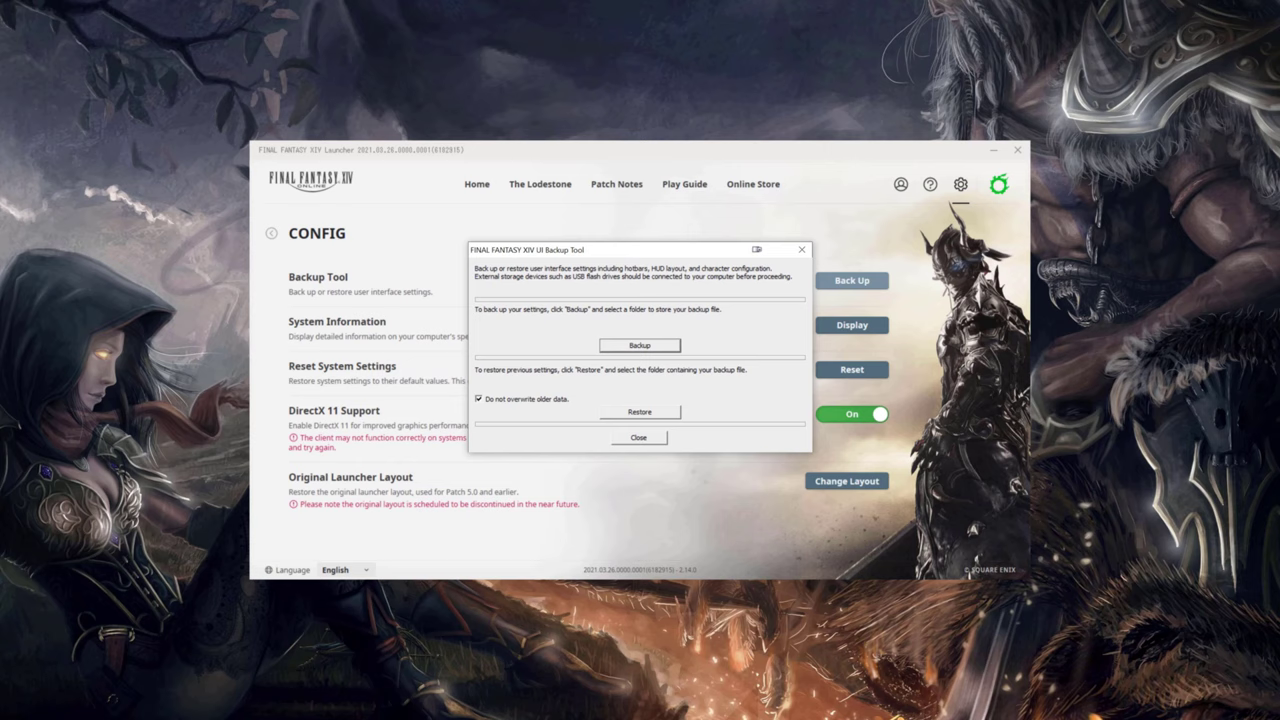
key(Return)
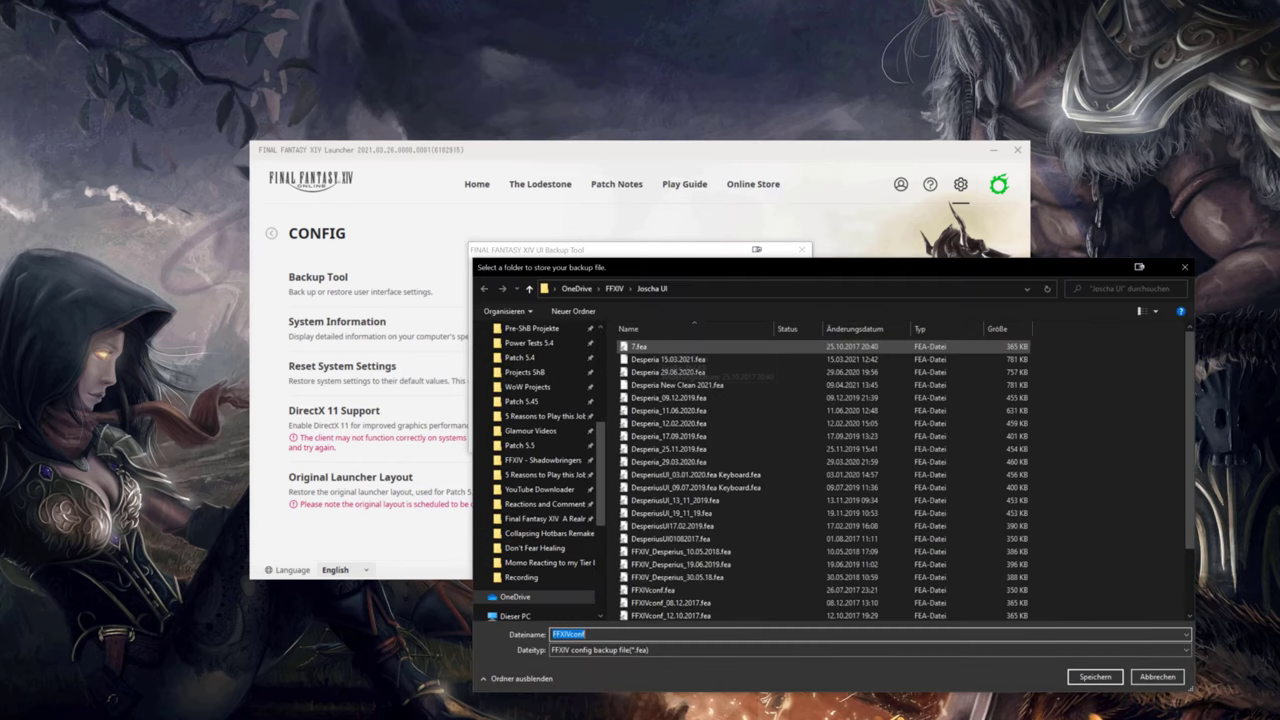
click(665, 359)
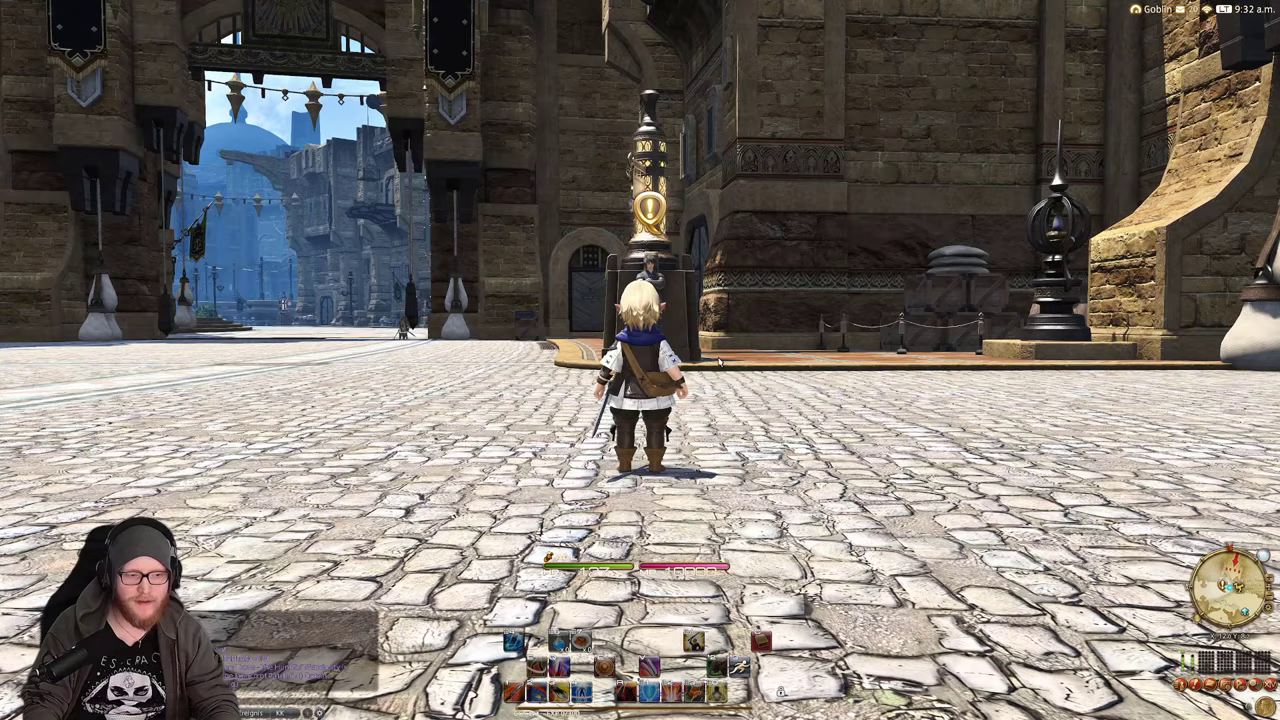
Step: Run the character around the plaza and show an extra hotbar
key(a)
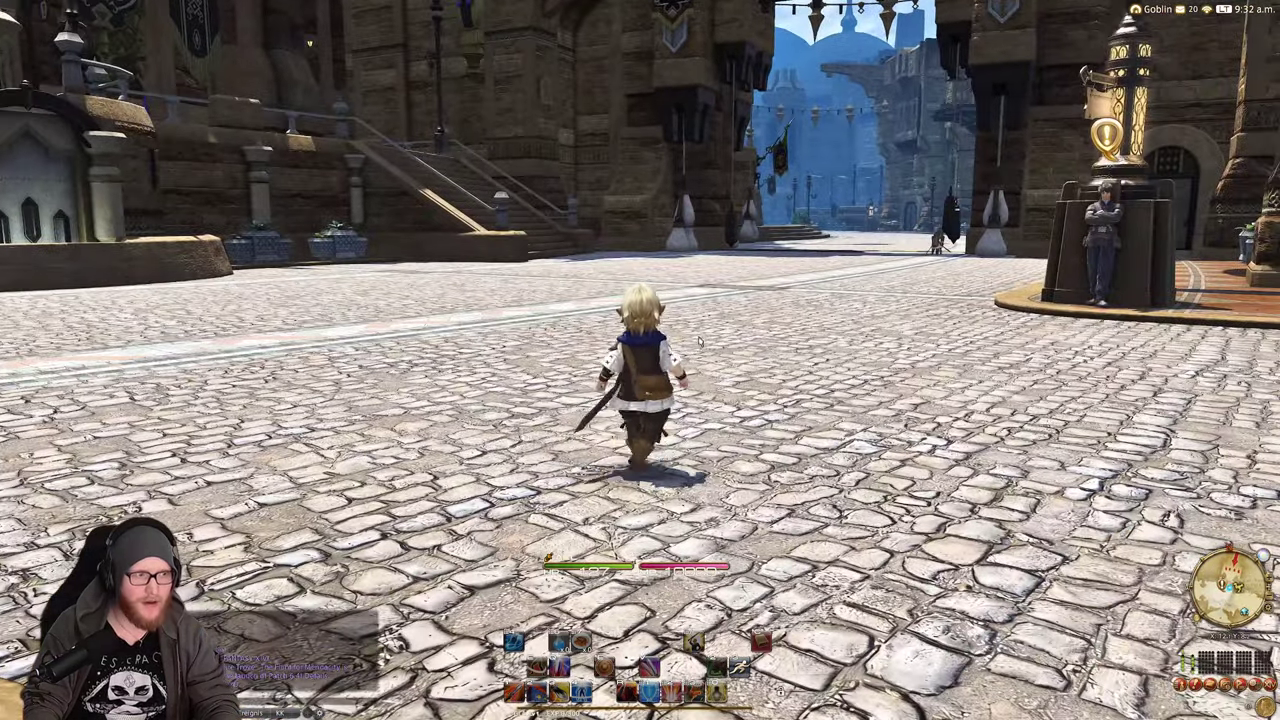
key(w)
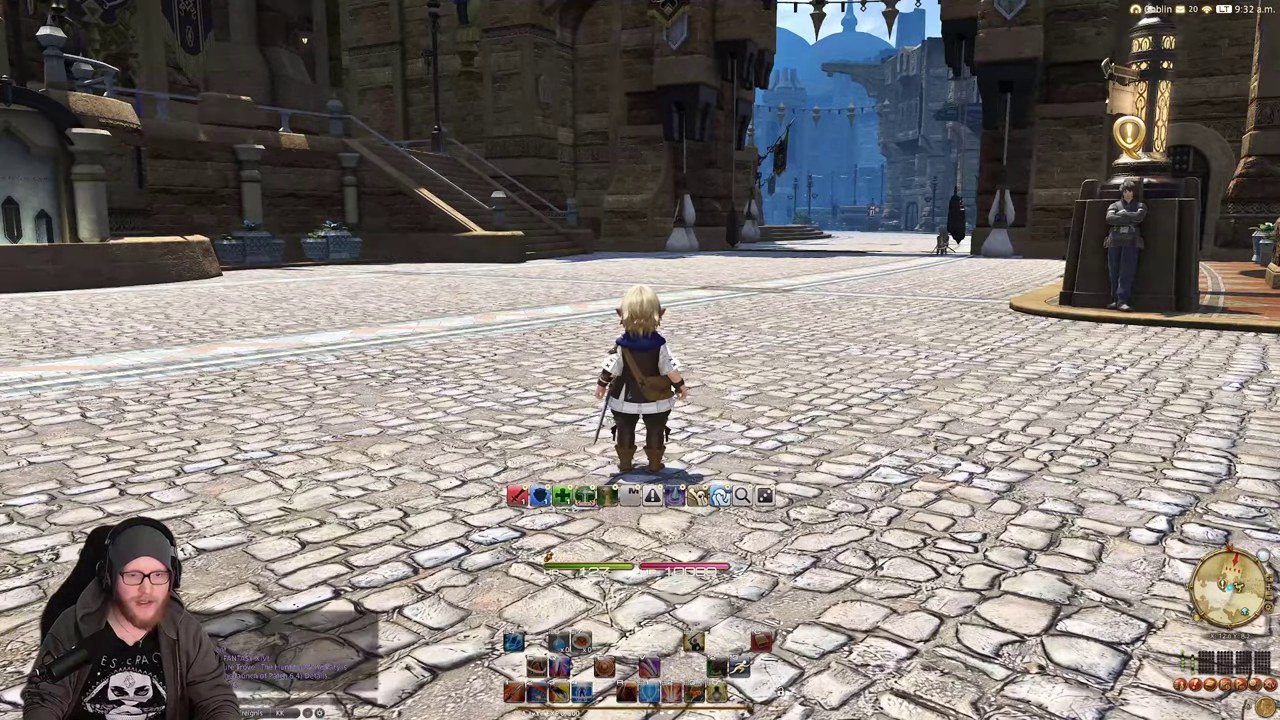
key(w)
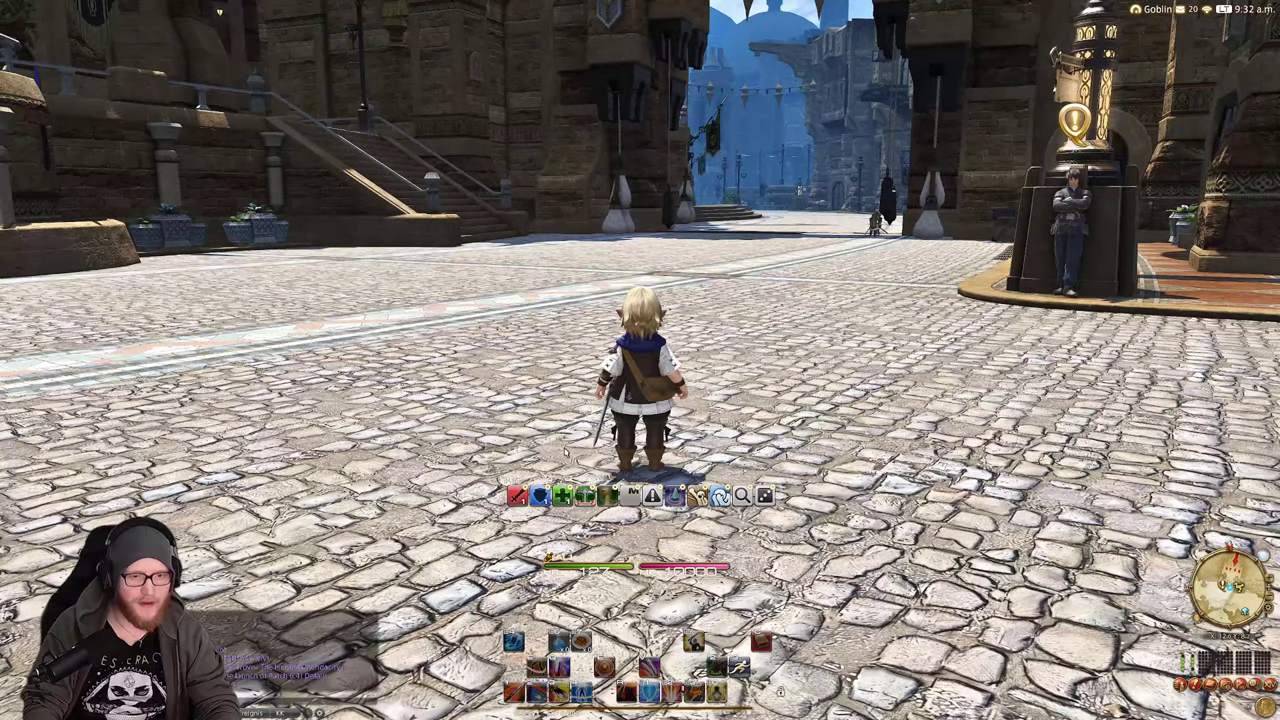
key(a)
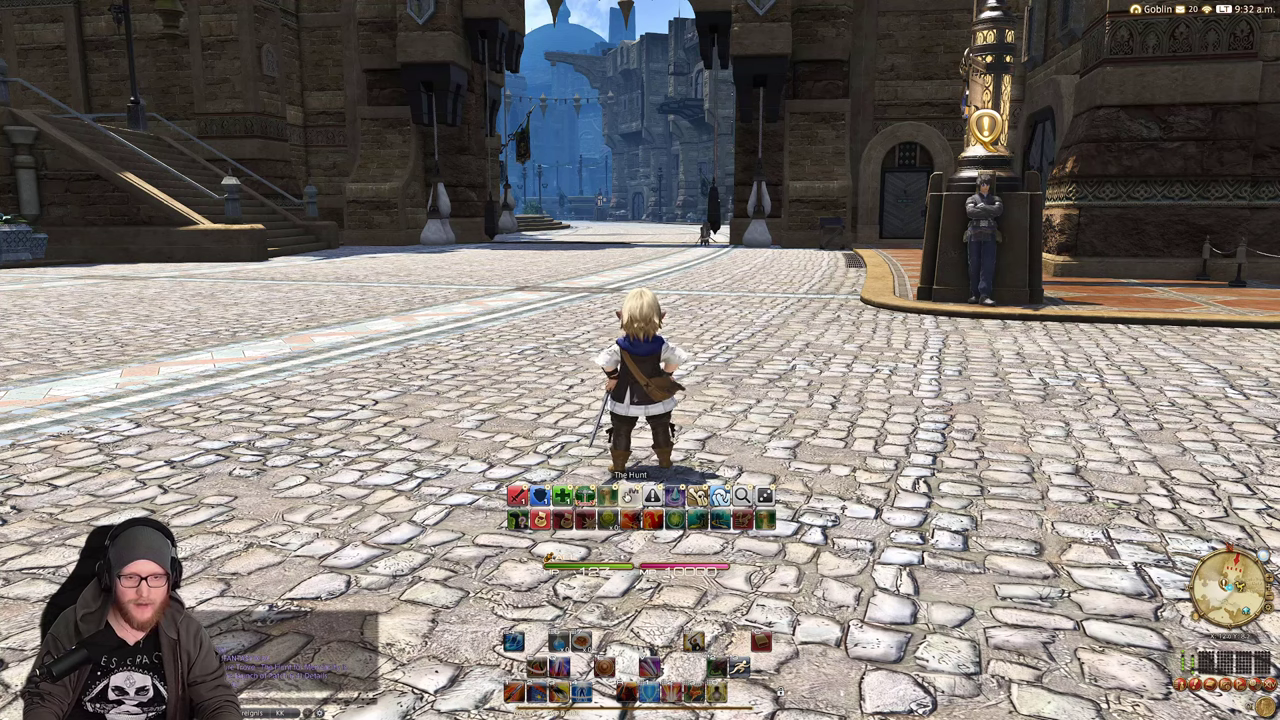
Step: Open and close the Currency and Inventory windows to check them
key(c)
key(Escape)
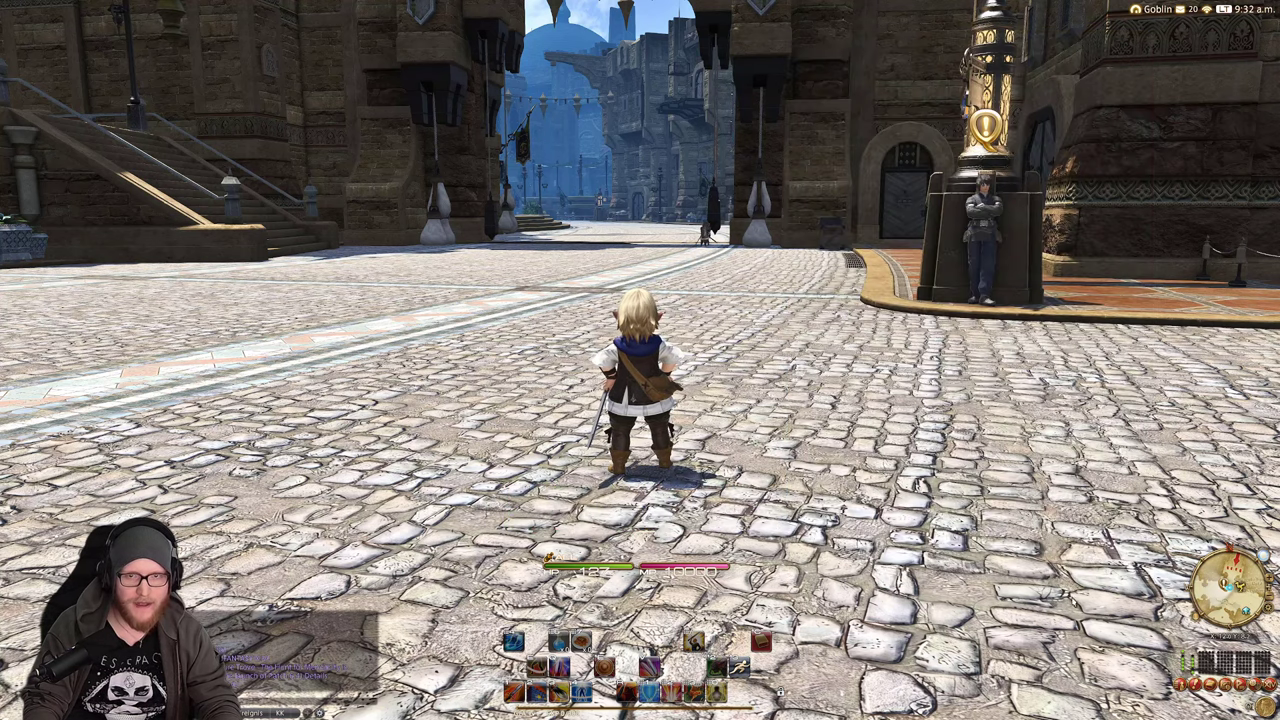
key(i)
key(Escape)
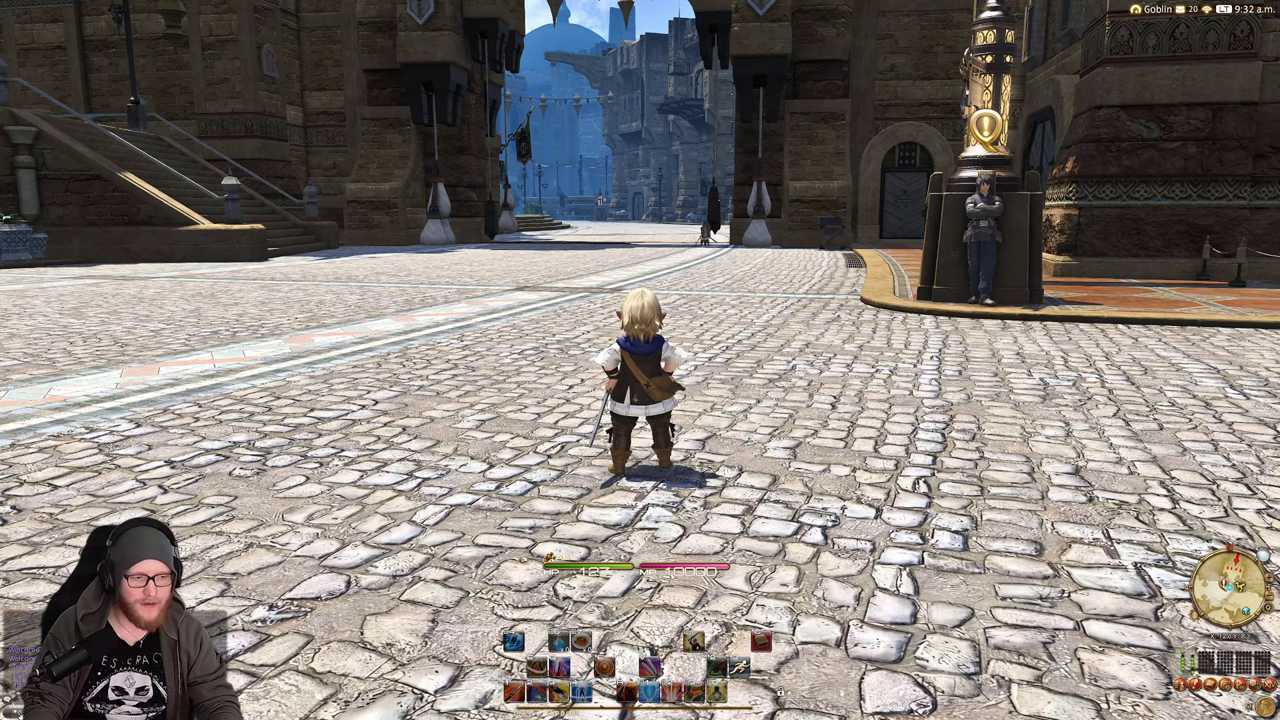
Step: Turn the camera, run a small loop, and zoom in on the character
key(Right)
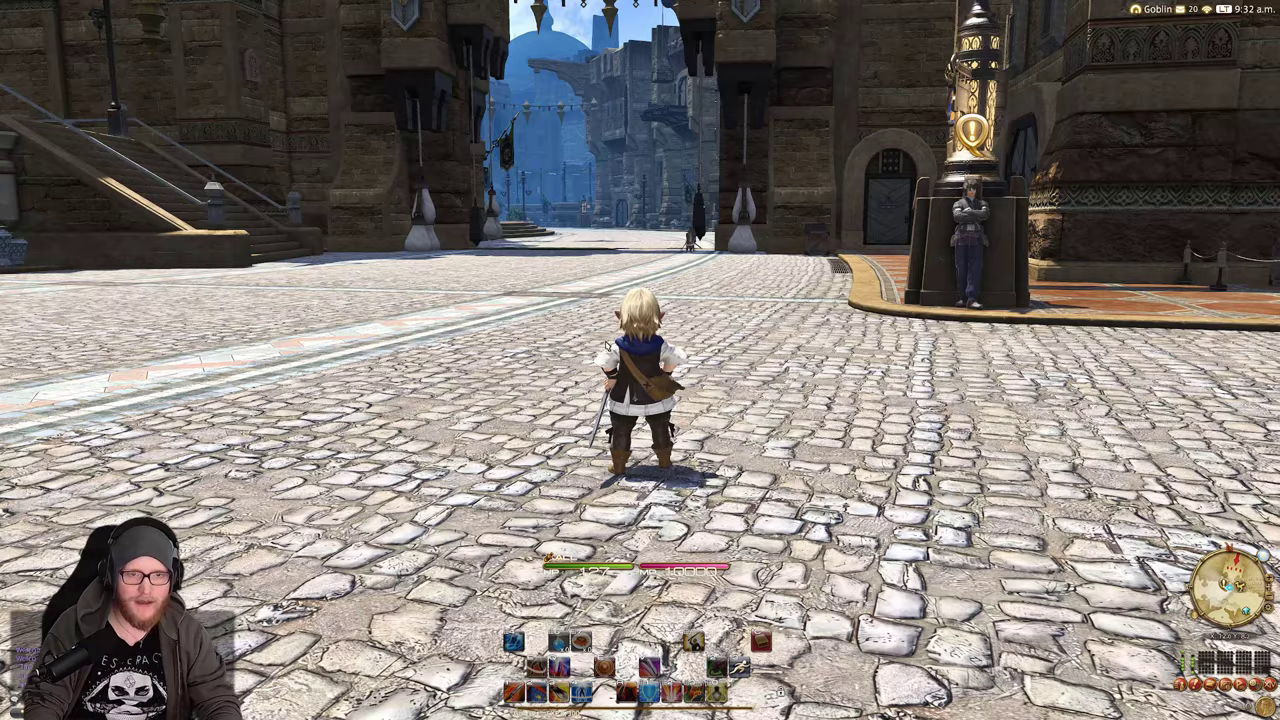
key(a)
key(s)
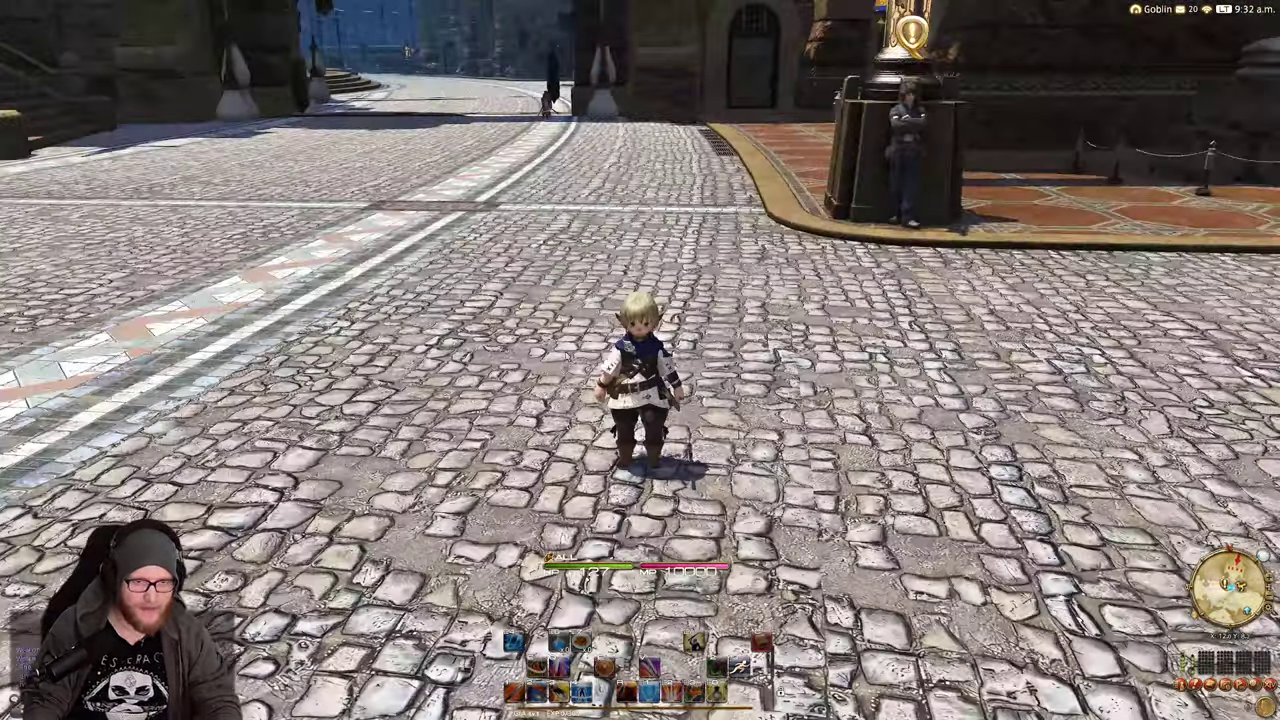
scroll(640, 400, up, 5)
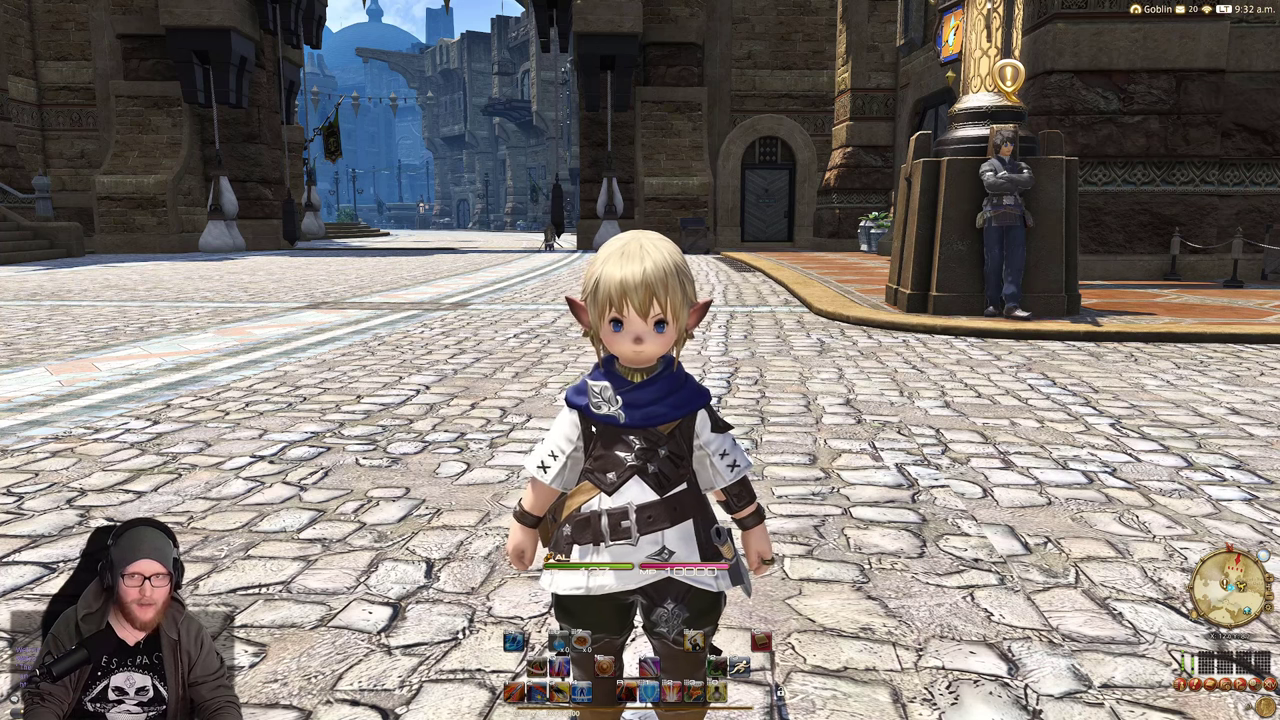
drag(566, 347, 566, 347)
key(Escape)
click(165, 235)
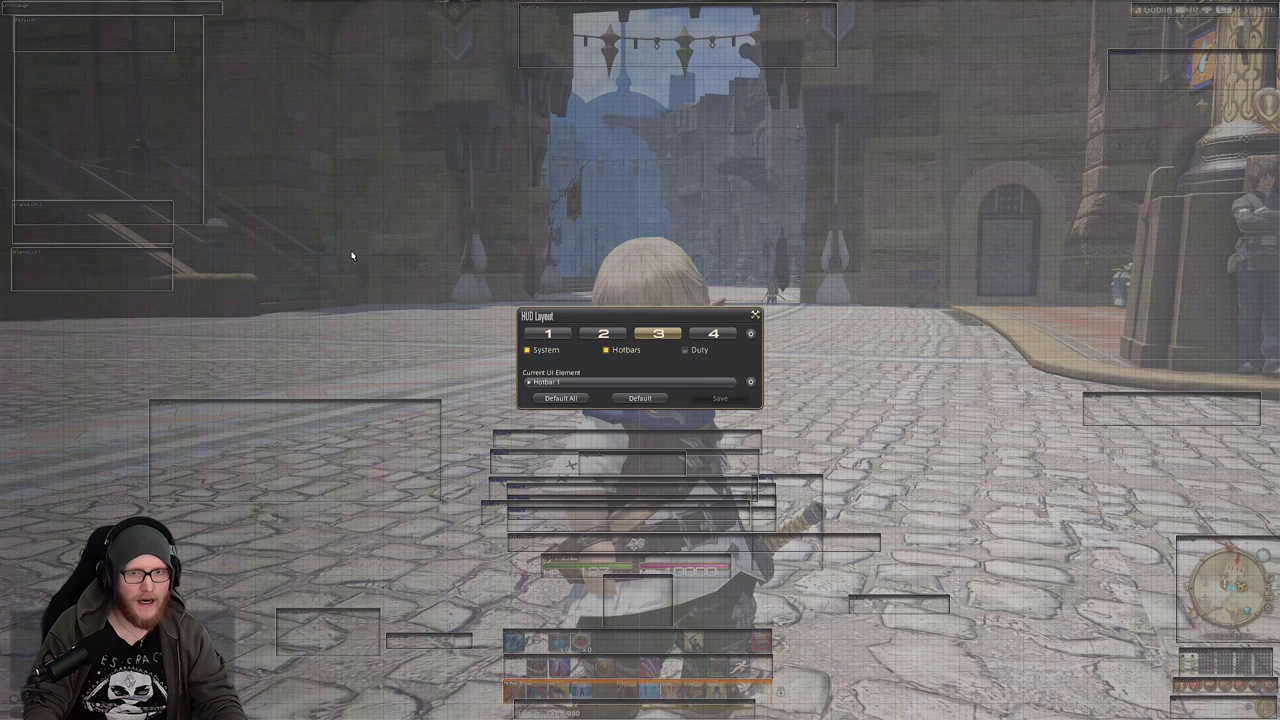
key(Escape)
key(Escape)
click(160, 254)
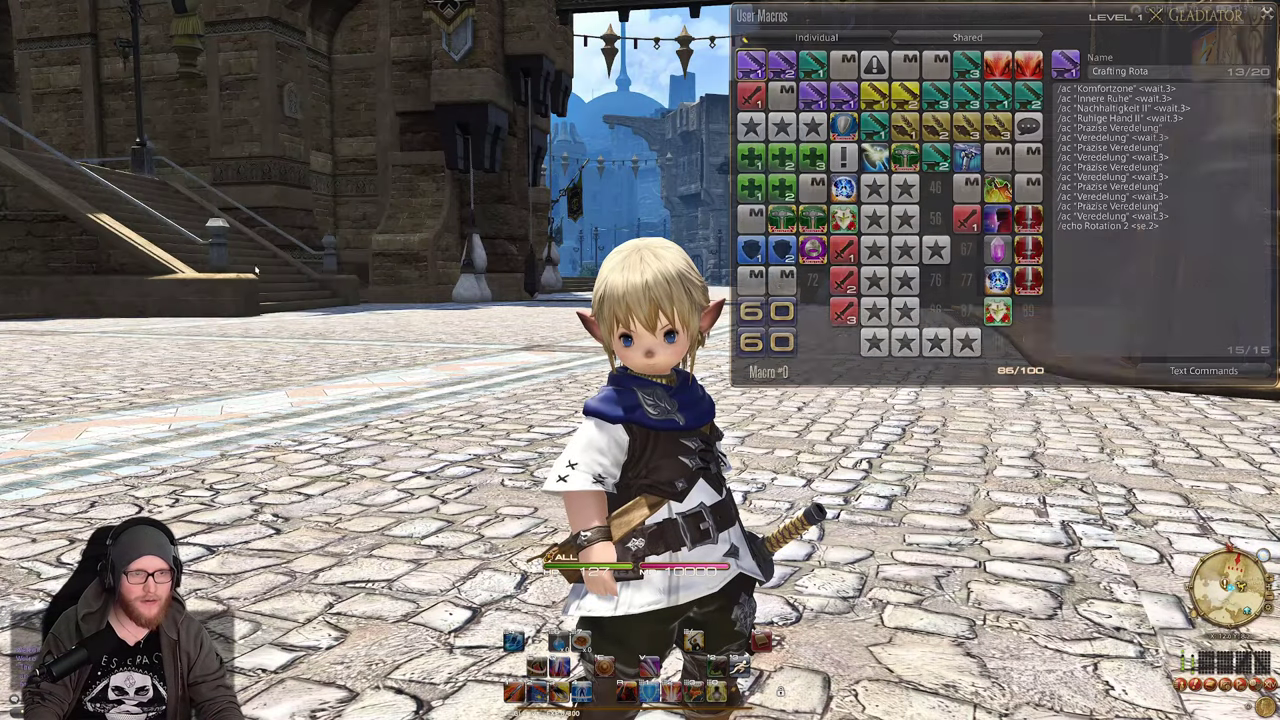
click(965, 37)
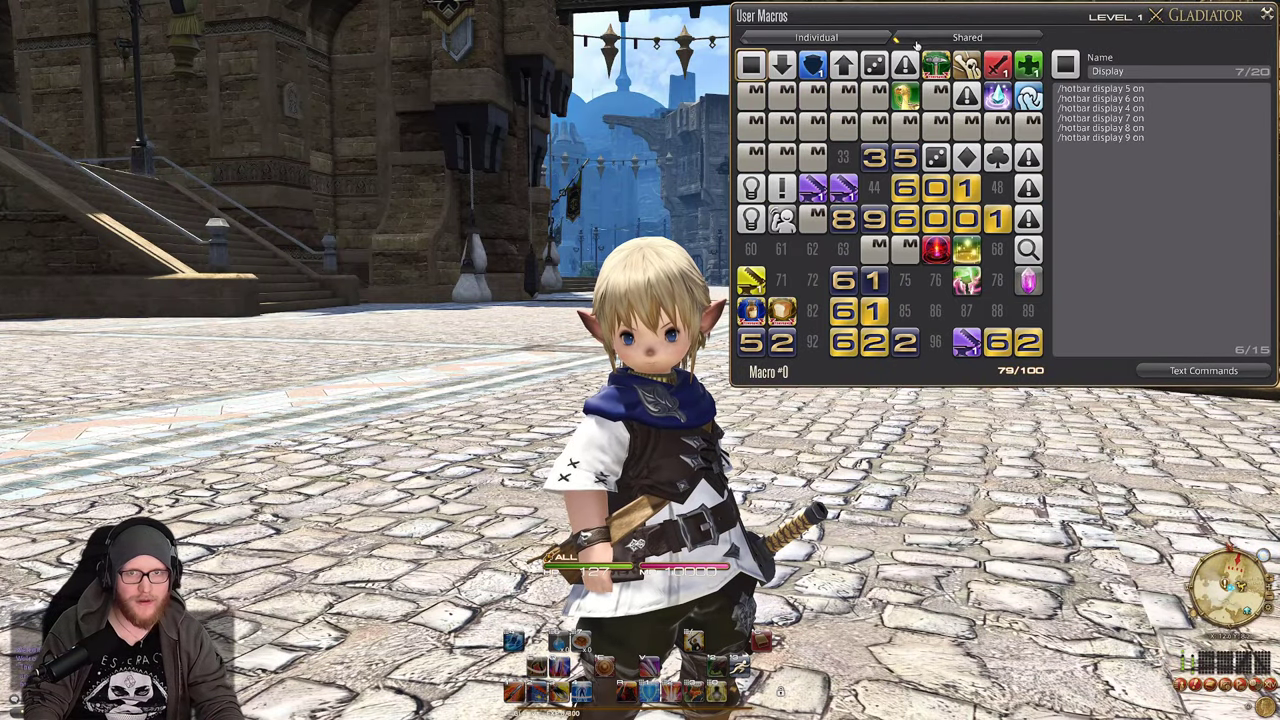
click(858, 37)
click(905, 37)
click(880, 37)
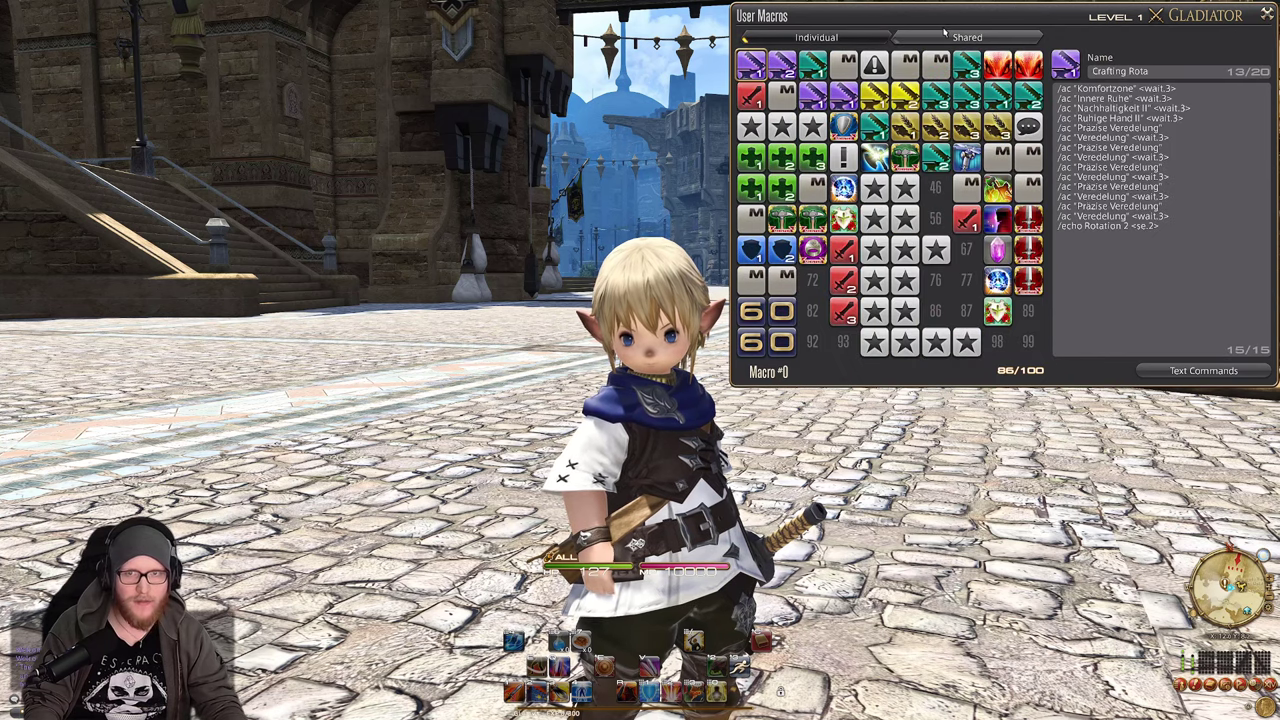
click(919, 40)
drag(919, 40, 919, 87)
click(817, 84)
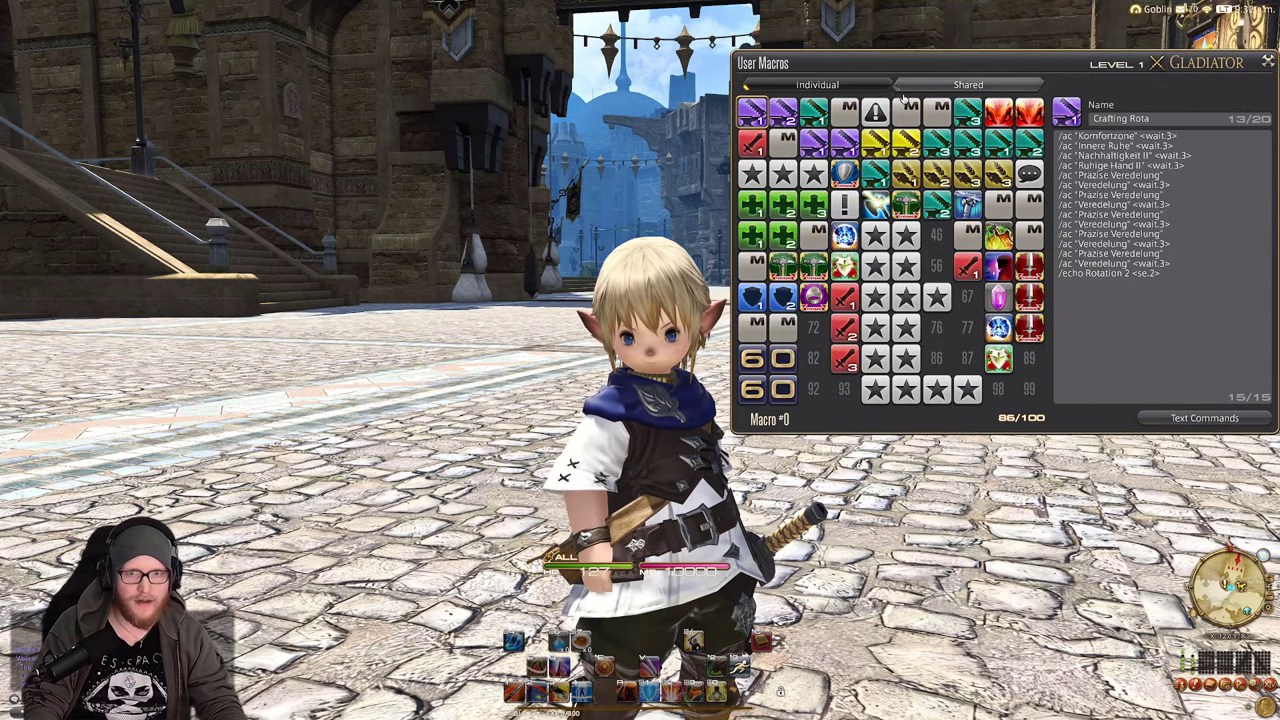
click(1268, 62)
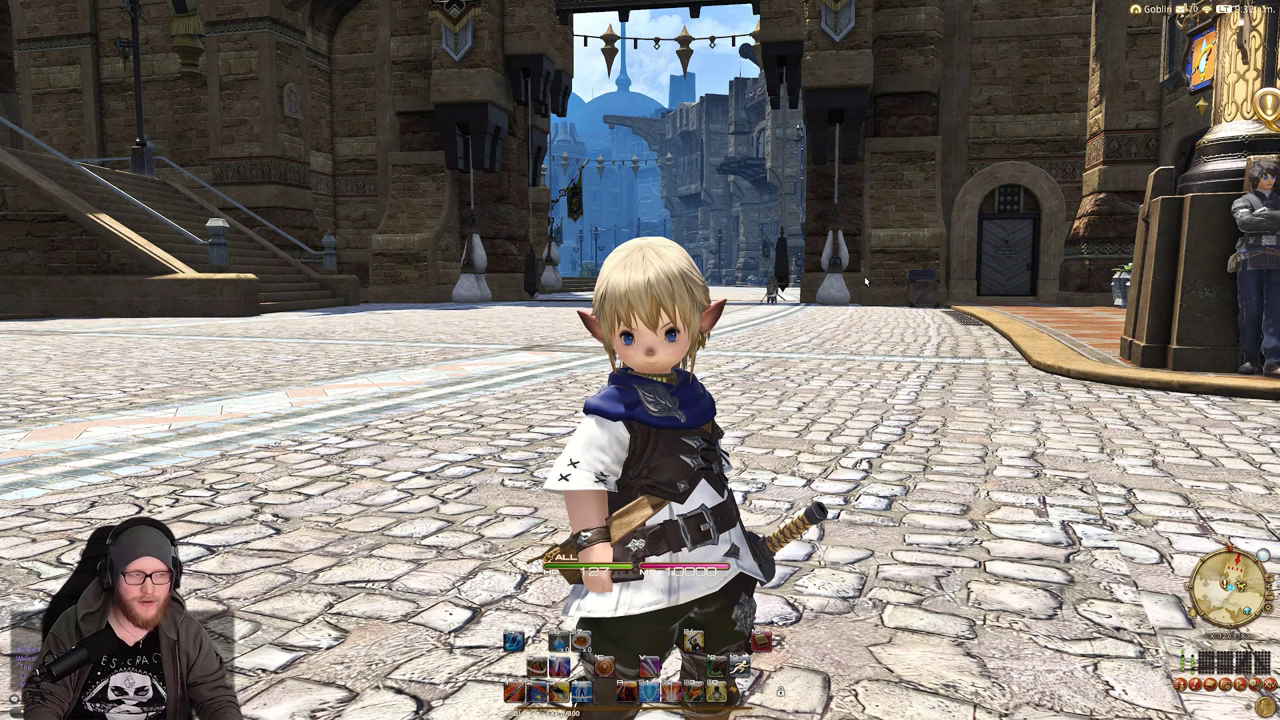